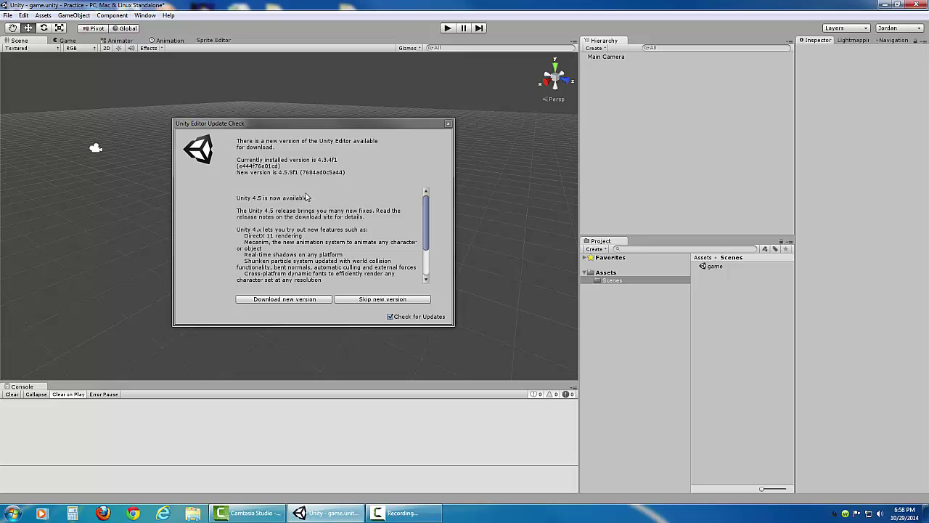
- Dismiss the Unity Editor update notice without downloading or skipping the new version
{"action": "left_click_drag", "start_coordinate": [385, 125], "coordinate": [351, 112]}
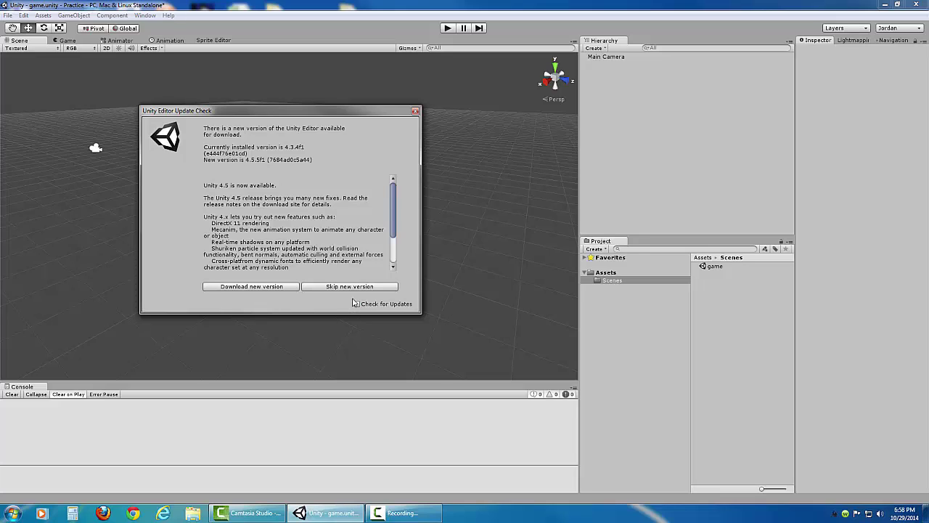
{"action": "left_click", "coordinate": [415, 112]}
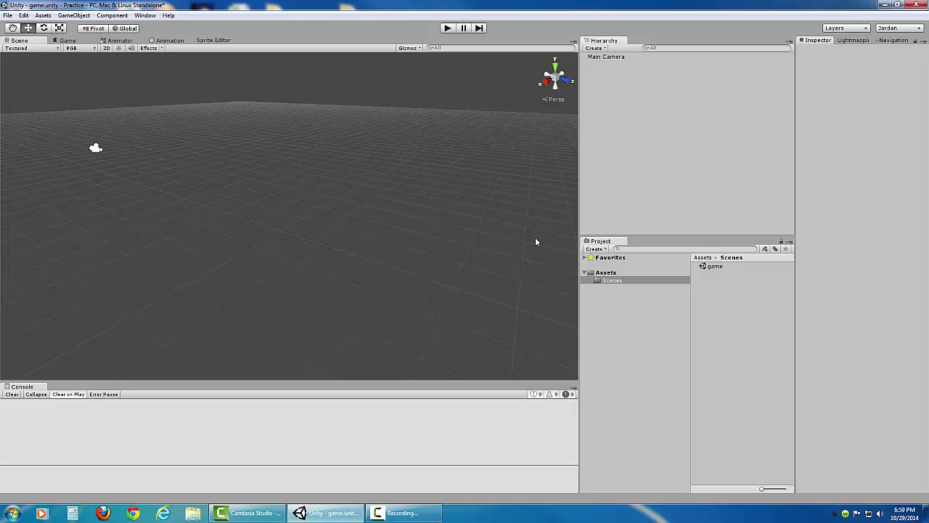
- Try the Default editor layout and return to the personal saved layout
{"action": "left_click", "coordinate": [895, 29]}
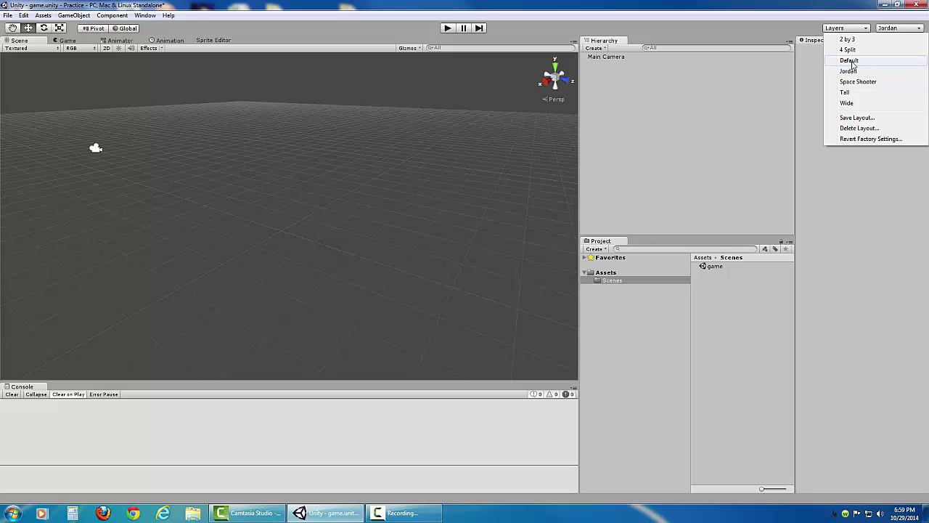
{"action": "left_click", "coordinate": [851, 61]}
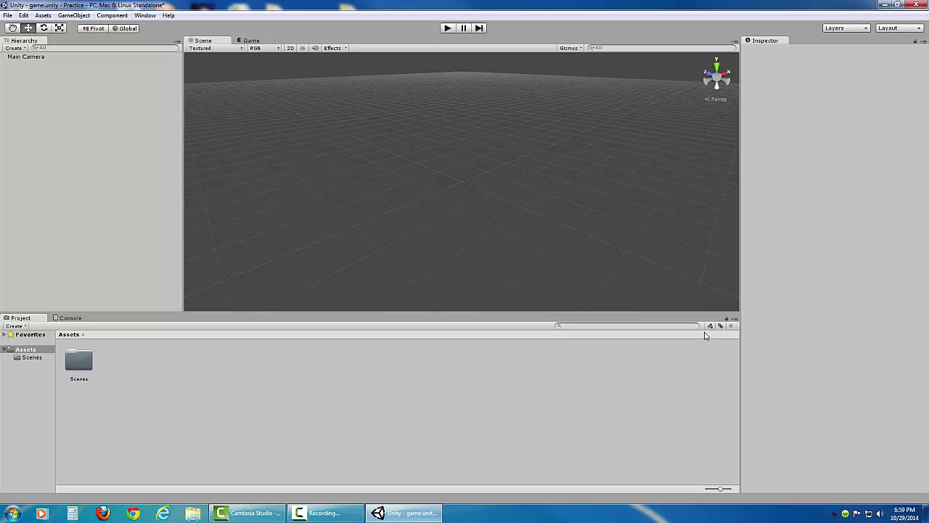
{"action": "left_click", "coordinate": [894, 29]}
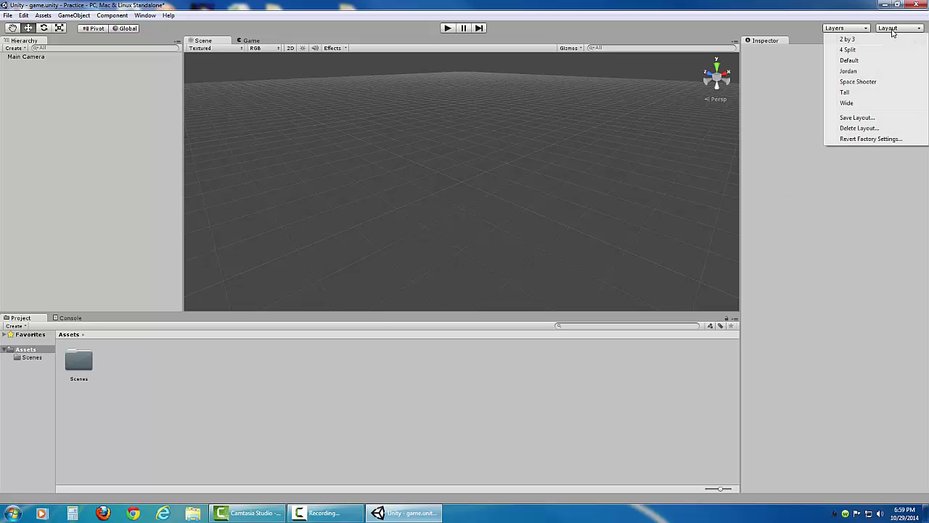
{"action": "left_click", "coordinate": [864, 72]}
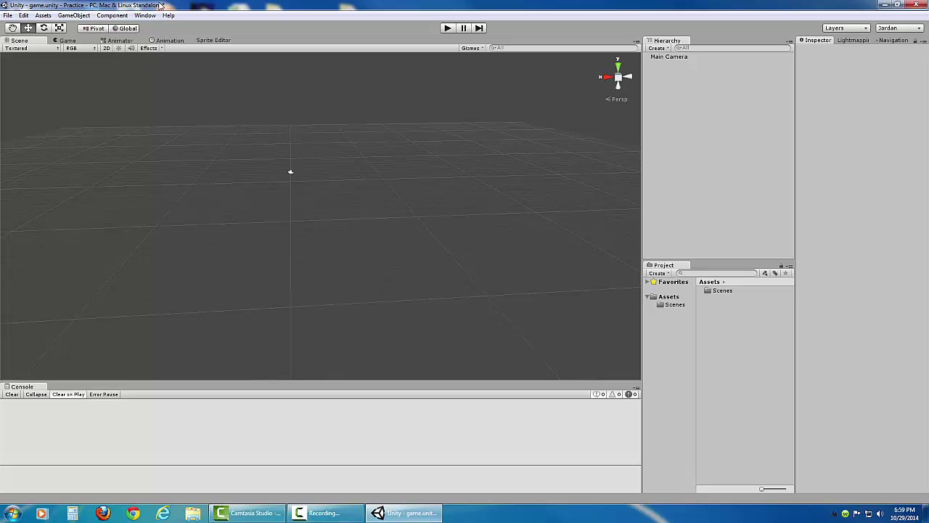
- Save the current scene
{"action": "left_click", "coordinate": [8, 16]}
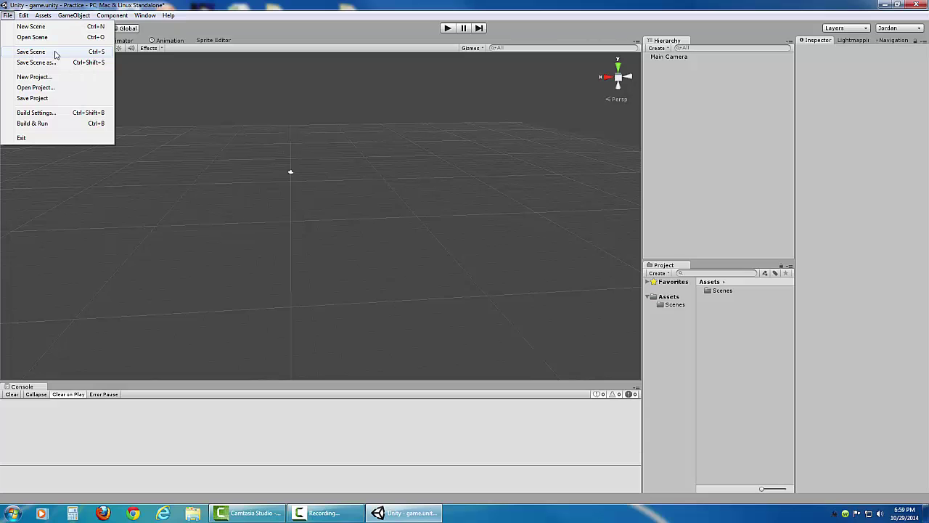
{"action": "left_click", "coordinate": [103, 54]}
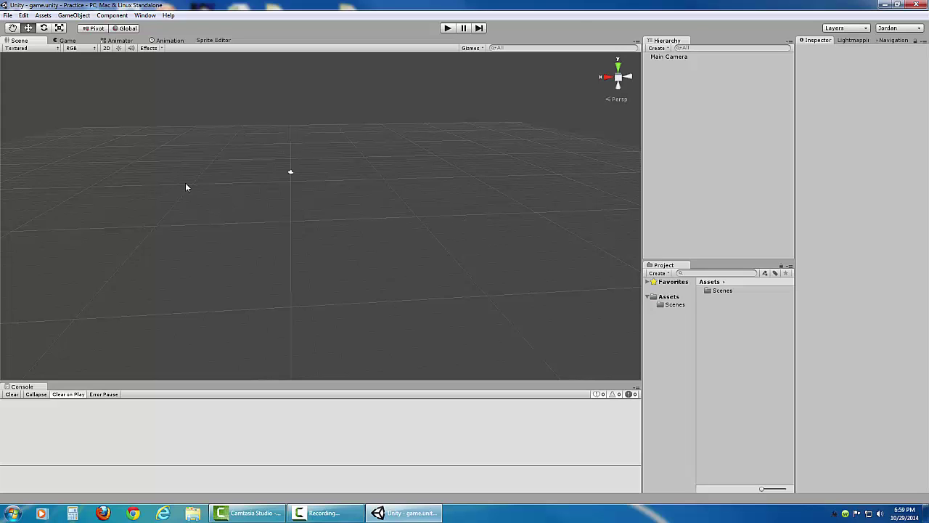
- Import the Terrain Assets package into the project with all of its items included
{"action": "left_click", "coordinate": [43, 16]}
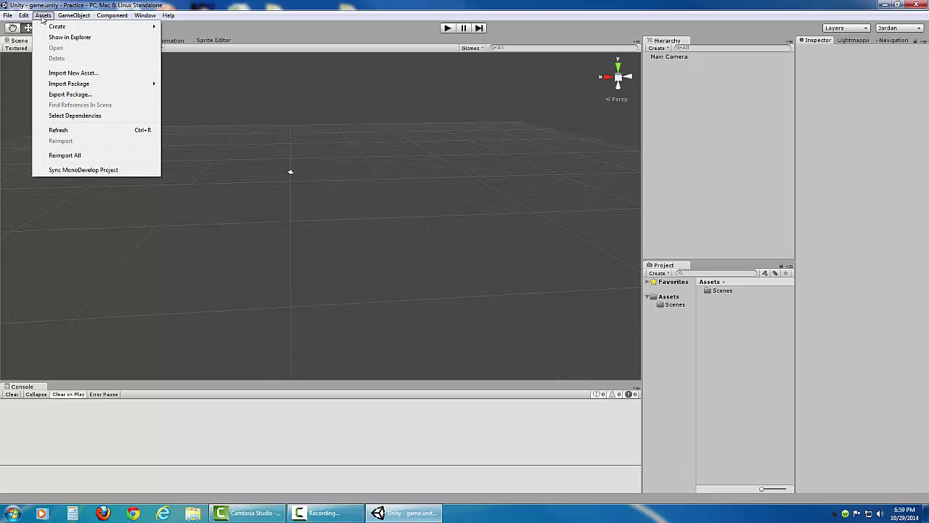
{"action": "mouse_move", "coordinate": [55, 85]}
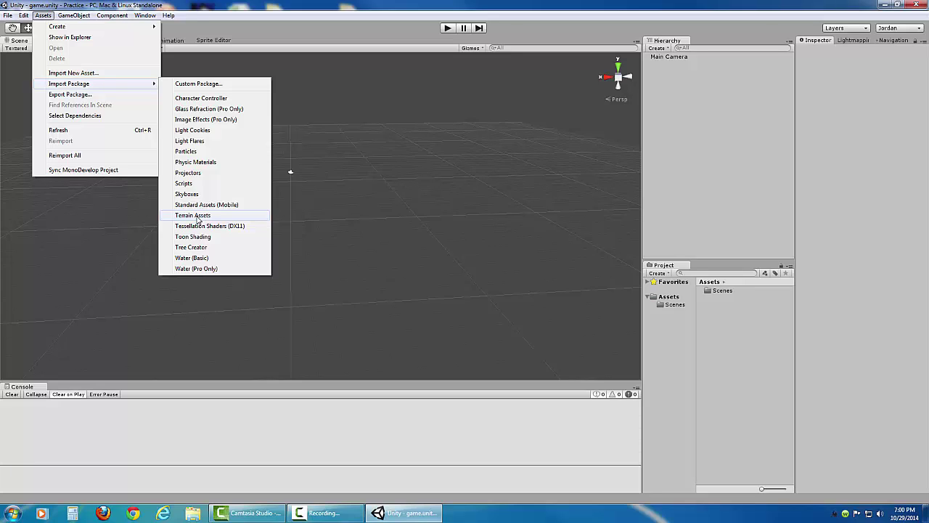
{"action": "left_click", "coordinate": [236, 218]}
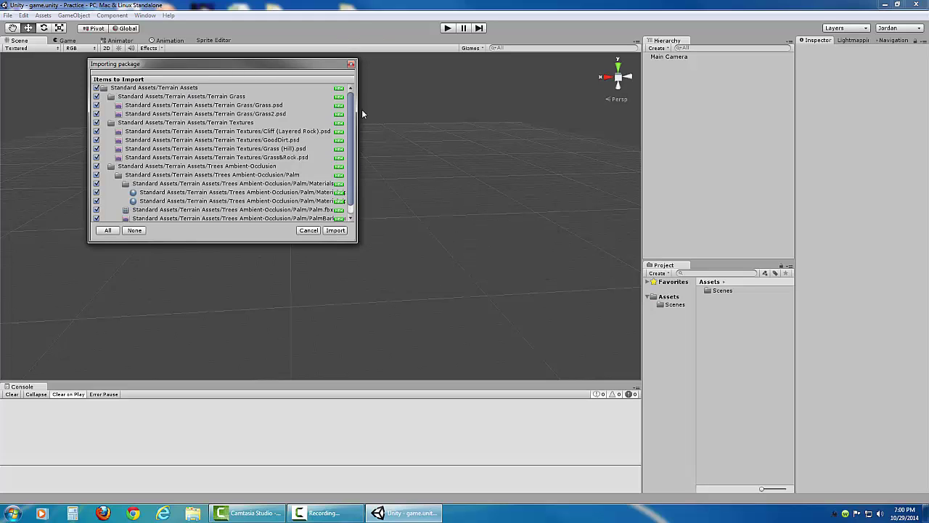
{"action": "left_click_drag", "start_coordinate": [271, 66], "coordinate": [281, 73]}
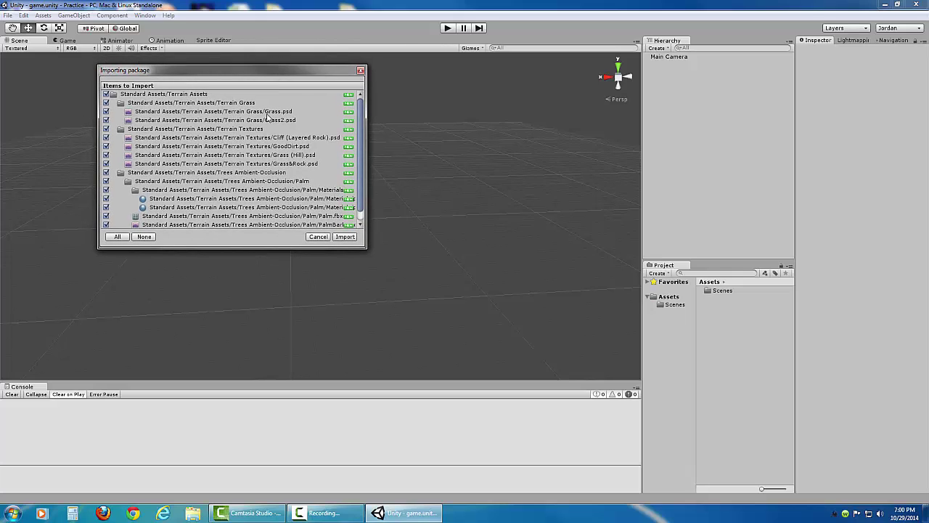
{"action": "left_click_drag", "start_coordinate": [361, 151], "coordinate": [361, 159]}
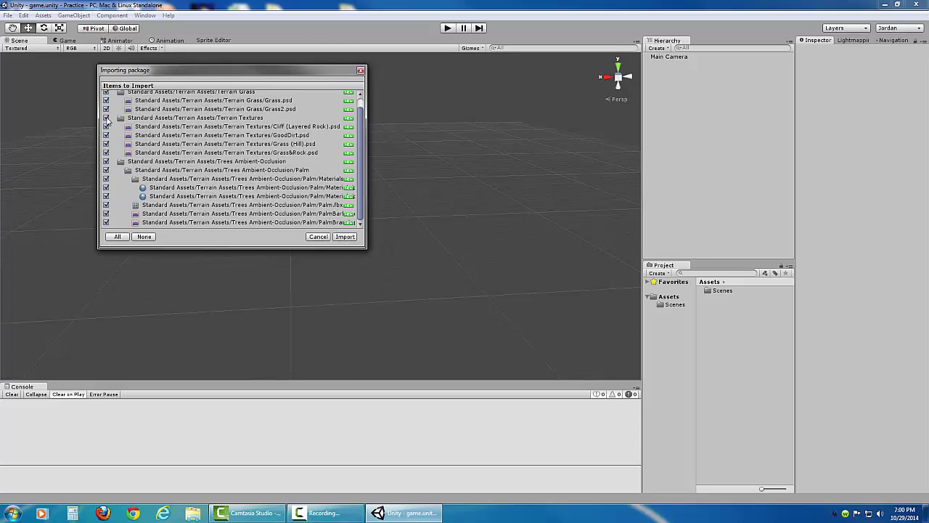
{"action": "left_click", "coordinate": [346, 238]}
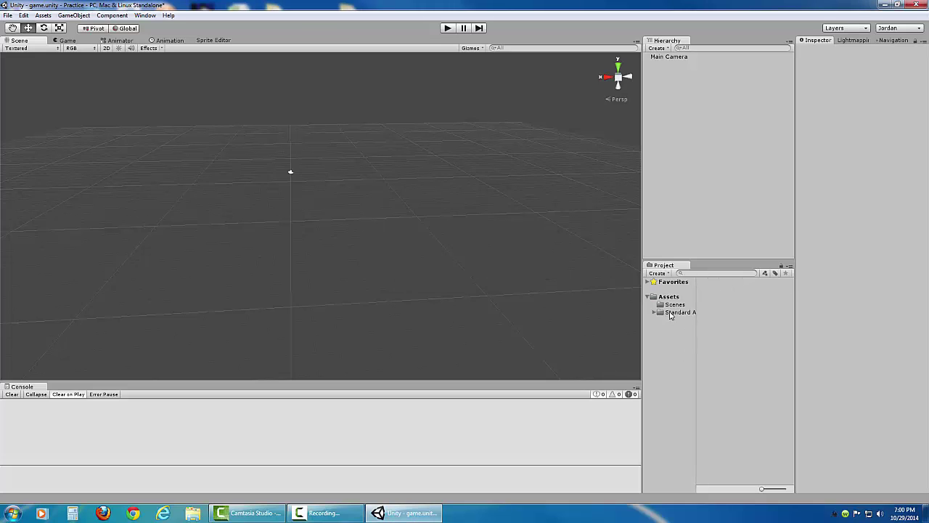
- Widen the project's folder column and expand Standard Assets to inspect the Terrain Textures and Terrain Grass folders
{"action": "left_click_drag", "start_coordinate": [696, 346], "coordinate": [724, 343]}
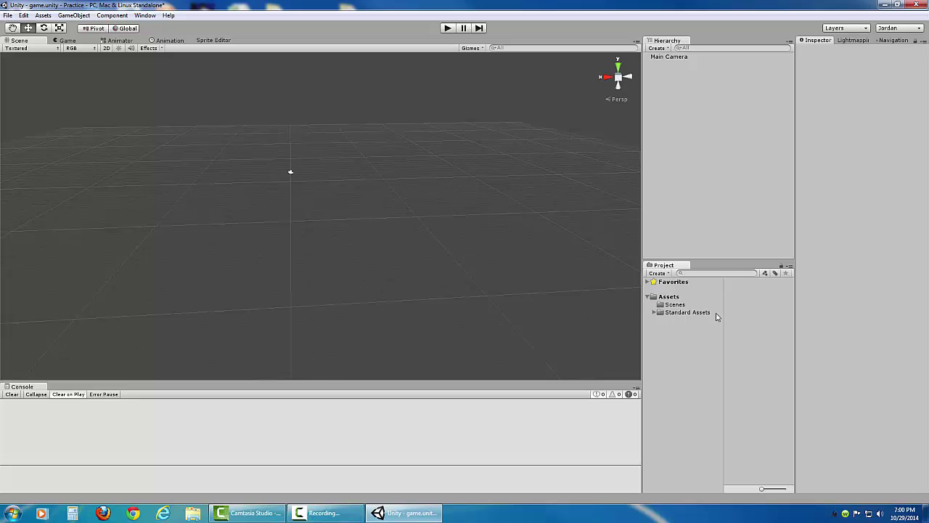
{"action": "left_click", "coordinate": [654, 313], "text": "alt"}
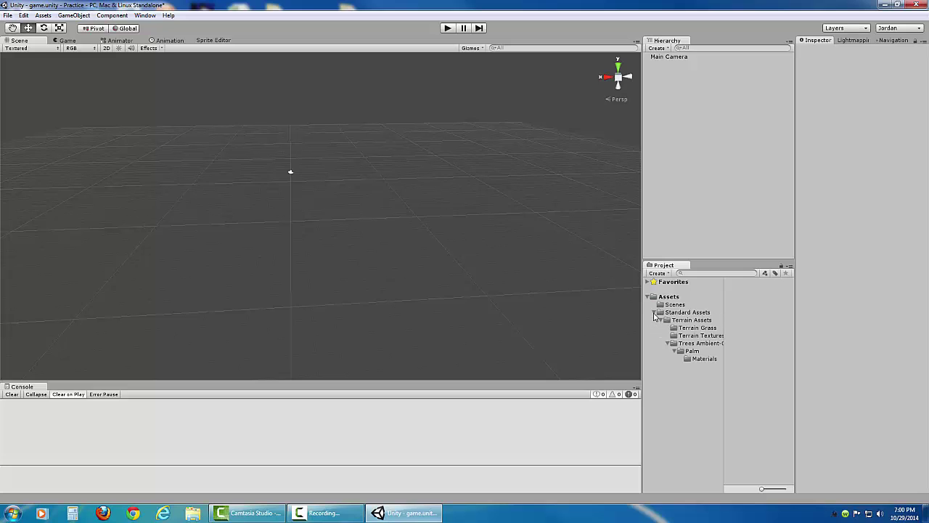
{"action": "left_click", "coordinate": [687, 321]}
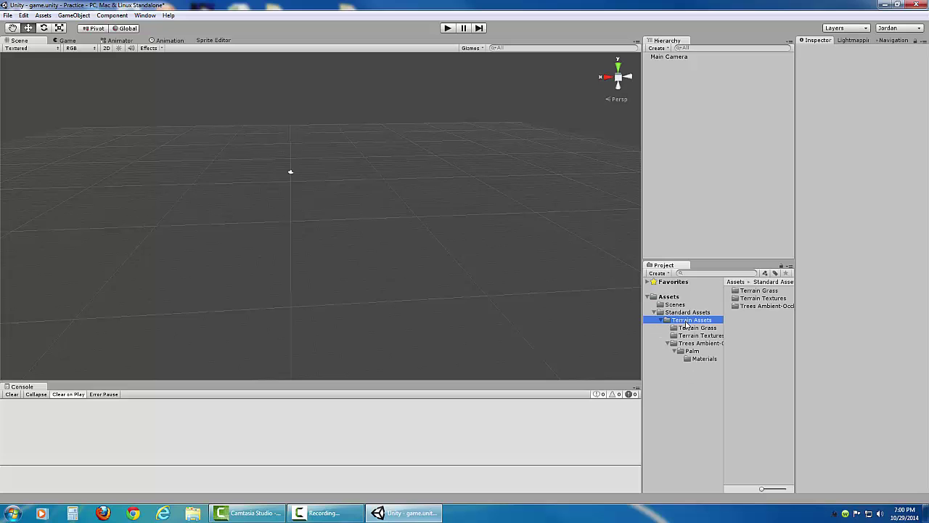
{"action": "left_click", "coordinate": [692, 328]}
{"action": "left_click", "coordinate": [692, 336]}
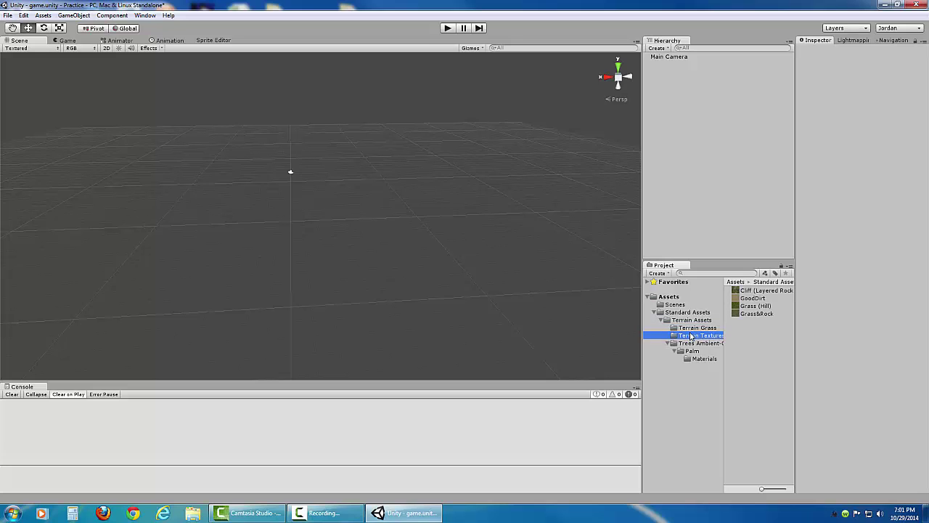
{"action": "left_click", "coordinate": [693, 328]}
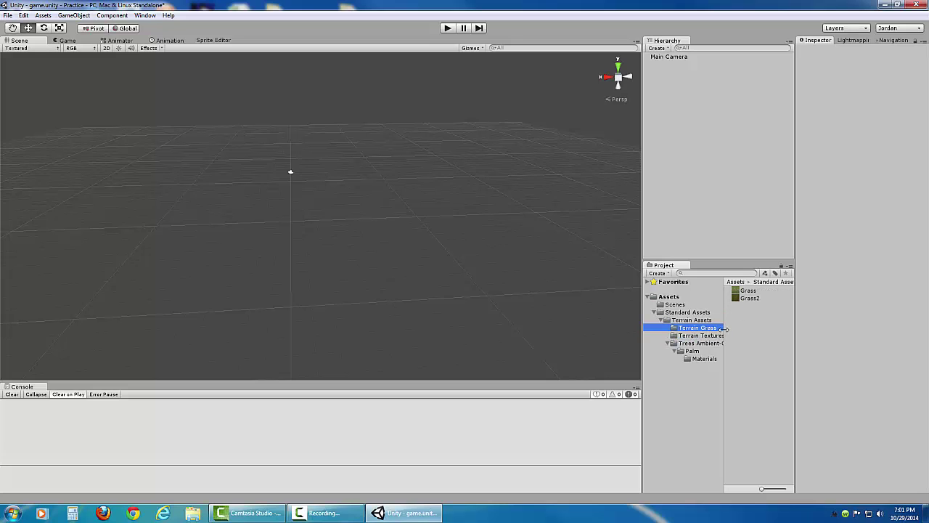
- Inspect the import settings of the Grass and Grass2 textures, including the available texture types, keeping Grass2 as Texture
{"action": "left_click", "coordinate": [746, 293]}
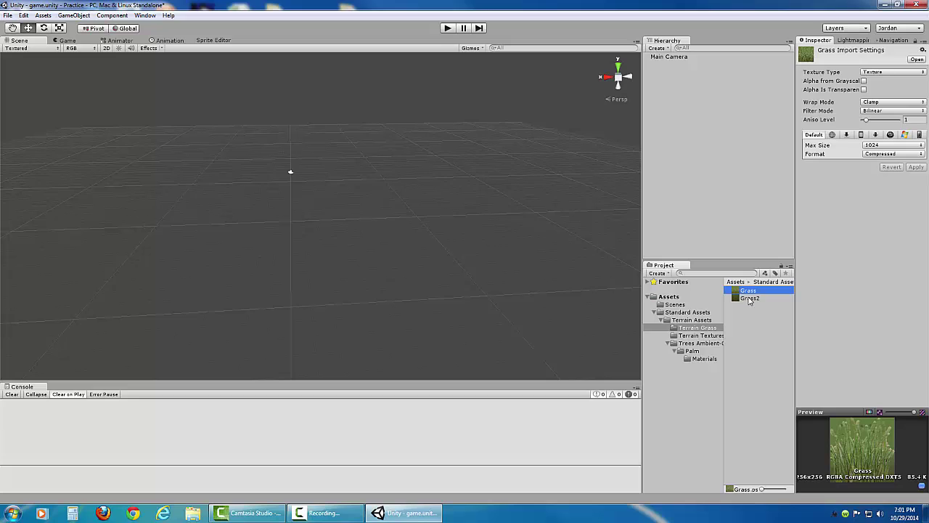
{"action": "left_click", "coordinate": [750, 298]}
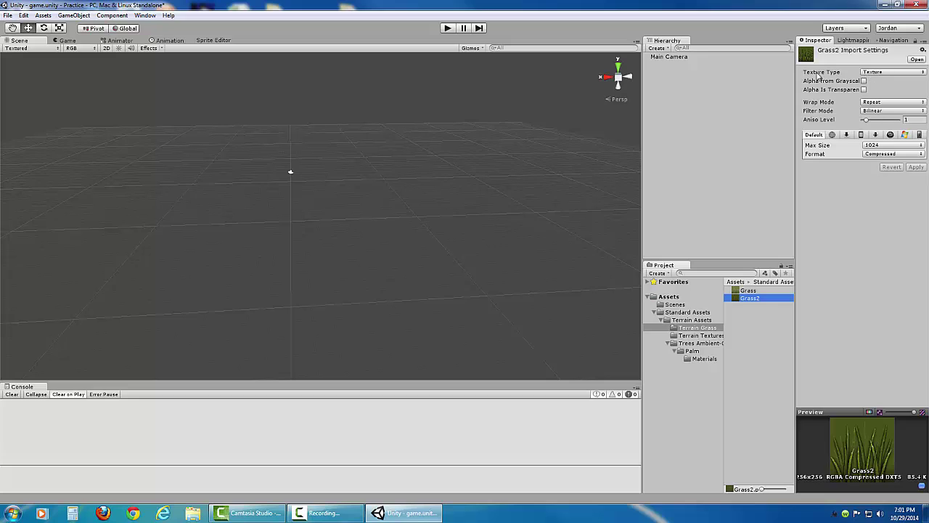
{"action": "left_click", "coordinate": [888, 73]}
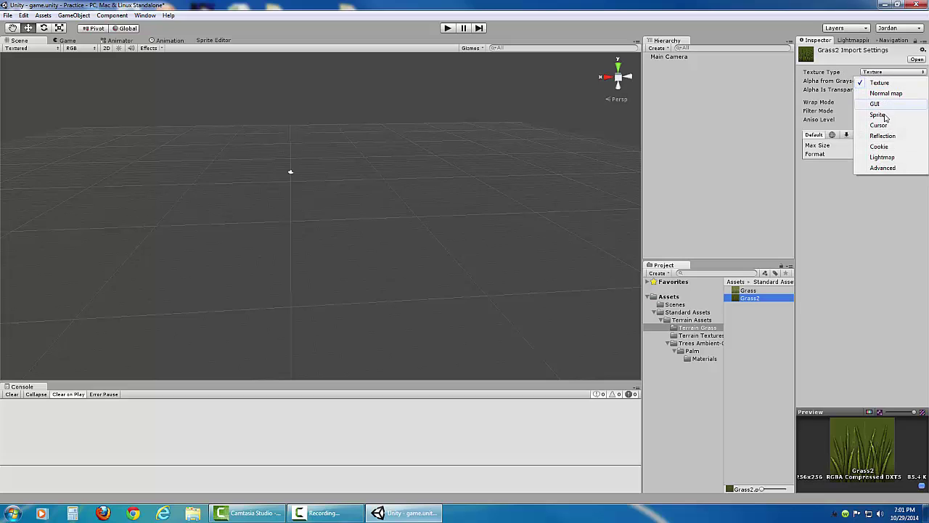
{"action": "left_click", "coordinate": [880, 83]}
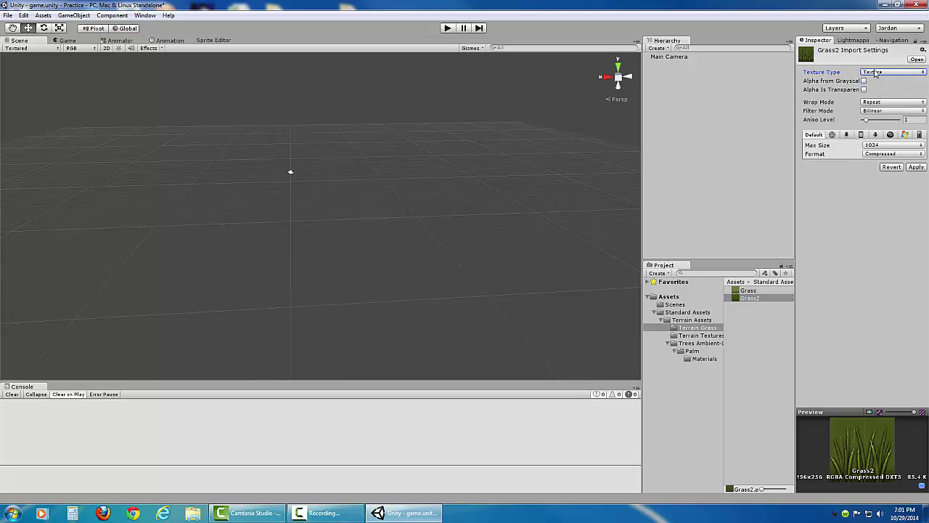
{"action": "left_click", "coordinate": [755, 291]}
- Inspect the palmbark and palmbranch materials in the Palm tree's Materials folder, and collapse Standard Assets
{"action": "left_click", "coordinate": [701, 335]}
{"action": "left_click", "coordinate": [697, 342]}
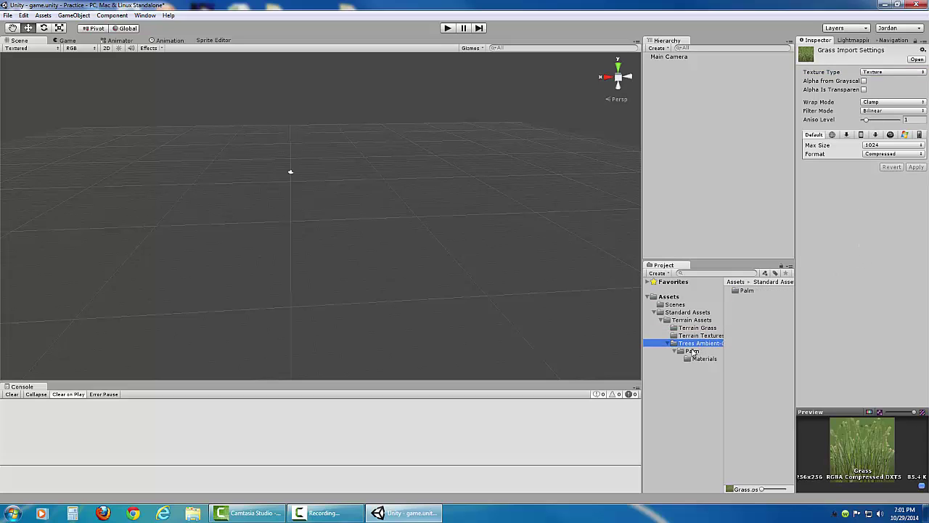
{"action": "left_click", "coordinate": [693, 351]}
{"action": "left_click", "coordinate": [699, 358]}
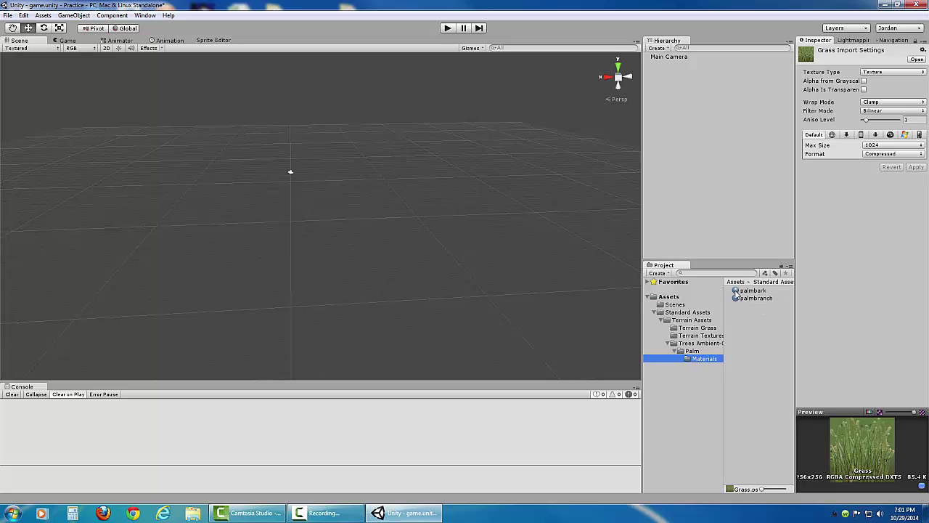
{"action": "left_click", "coordinate": [742, 291]}
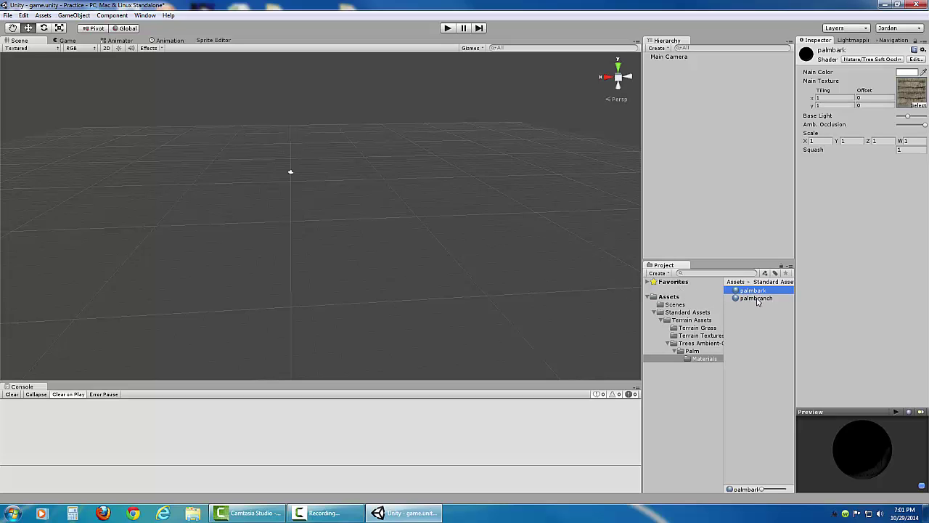
{"action": "left_click", "coordinate": [755, 298]}
{"action": "left_click", "coordinate": [752, 291]}
{"action": "left_click", "coordinate": [753, 297]}
{"action": "left_click", "coordinate": [752, 292]}
{"action": "left_click", "coordinate": [656, 312]}
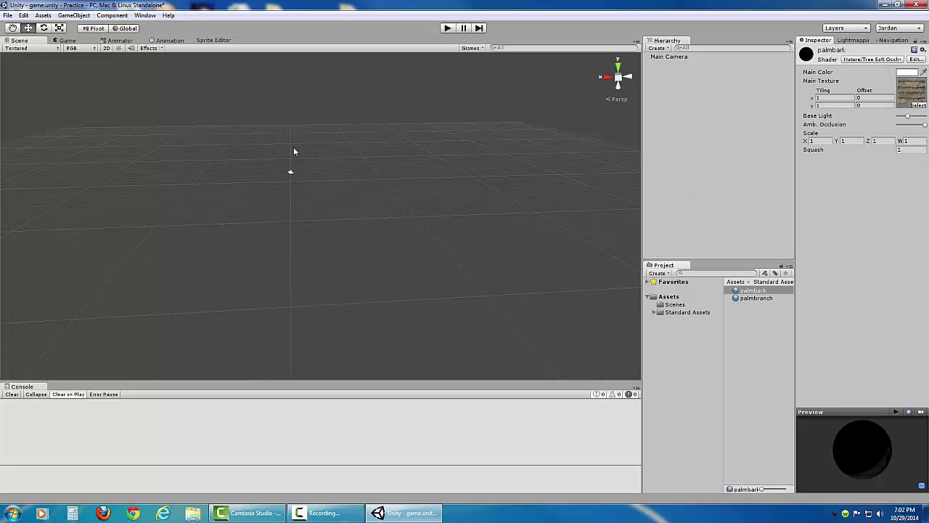
{"action": "left_click", "coordinate": [75, 16]}
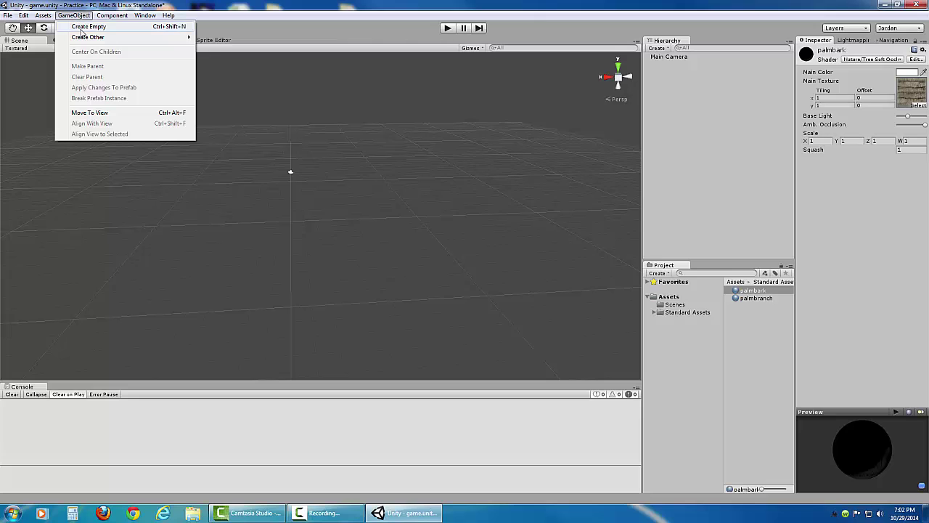
{"action": "mouse_move", "coordinate": [84, 39]}
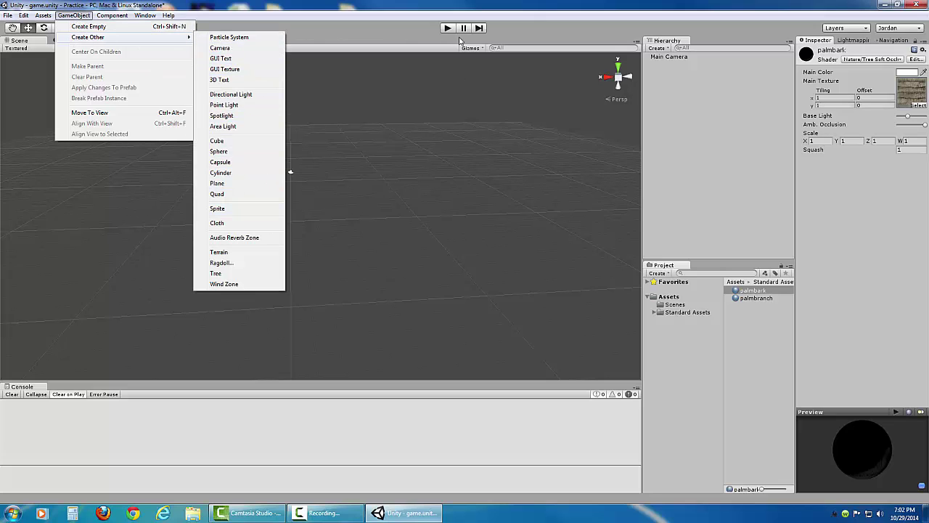
{"action": "left_click", "coordinate": [456, 9]}
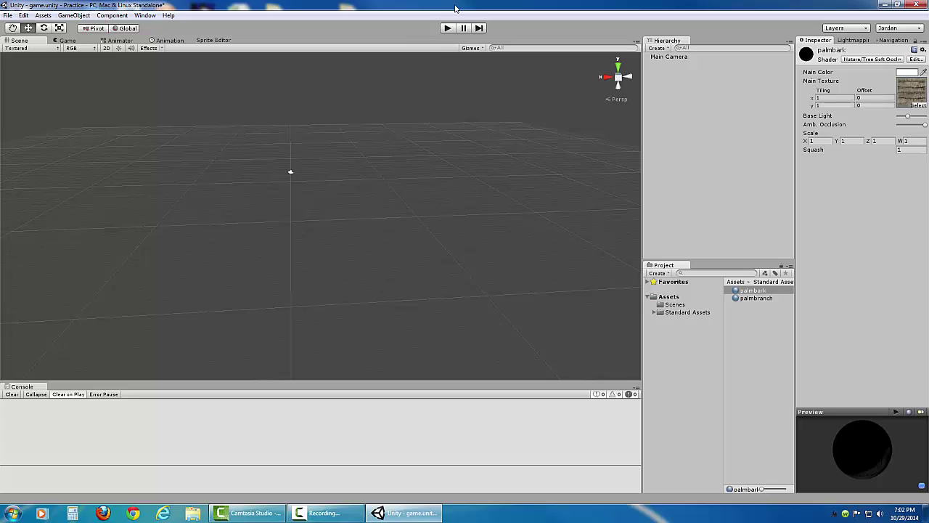
- Add a cube to the scene
{"action": "left_click", "coordinate": [658, 49]}
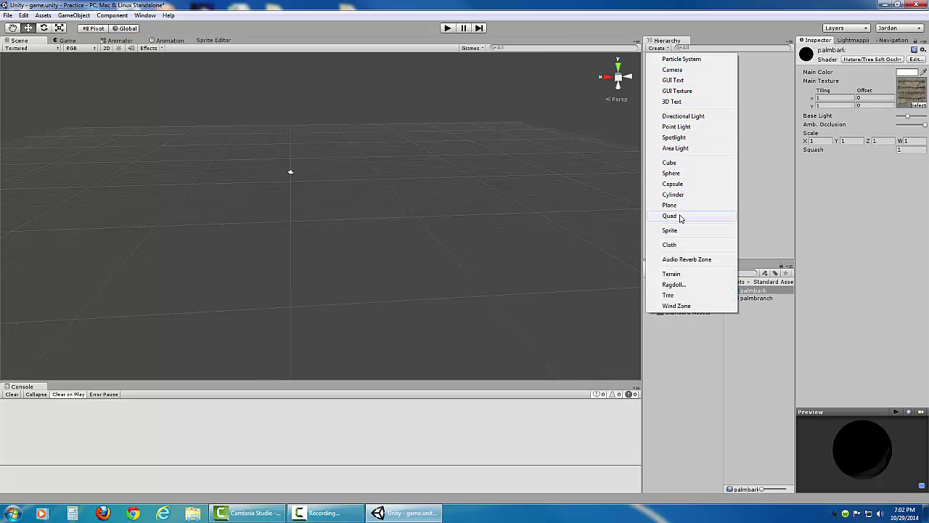
{"action": "left_click", "coordinate": [683, 165]}
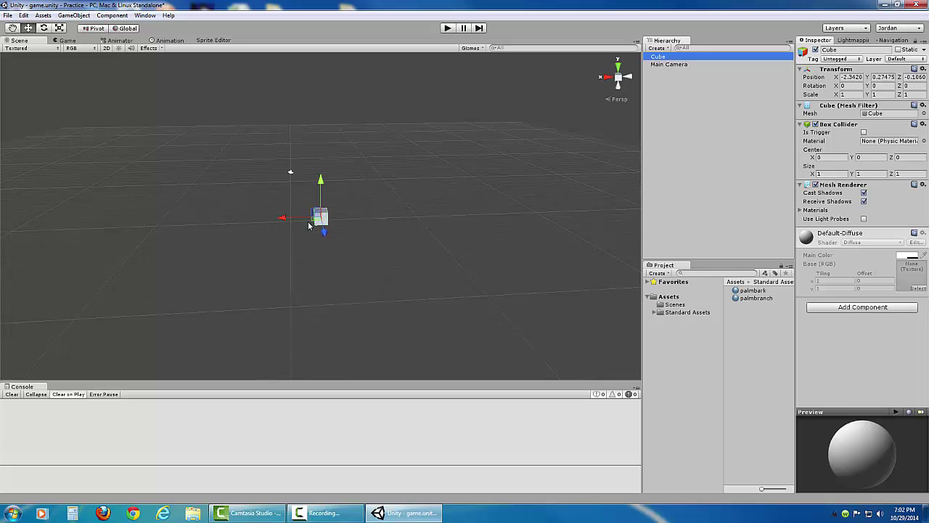
- Move the cube to about X -2.54, Y 0.73, undo its last move along Z, and deselect it
{"action": "left_click_drag", "start_coordinate": [324, 203], "coordinate": [351, 290]}
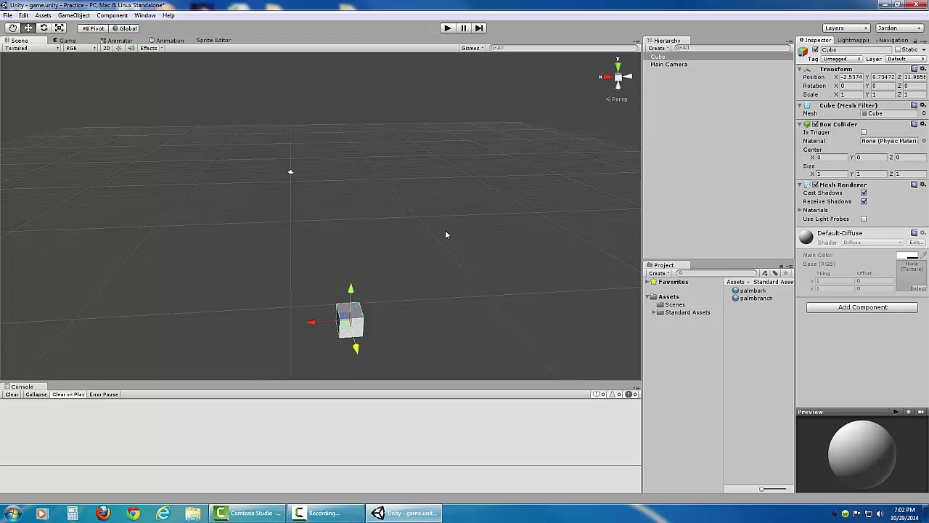
{"action": "key", "text": "ctrl+z"}
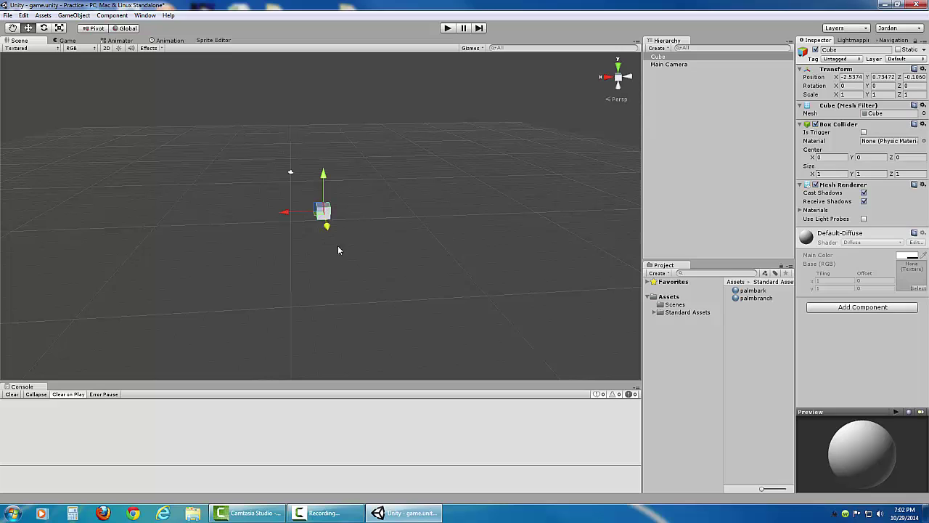
{"action": "left_click", "coordinate": [355, 305]}
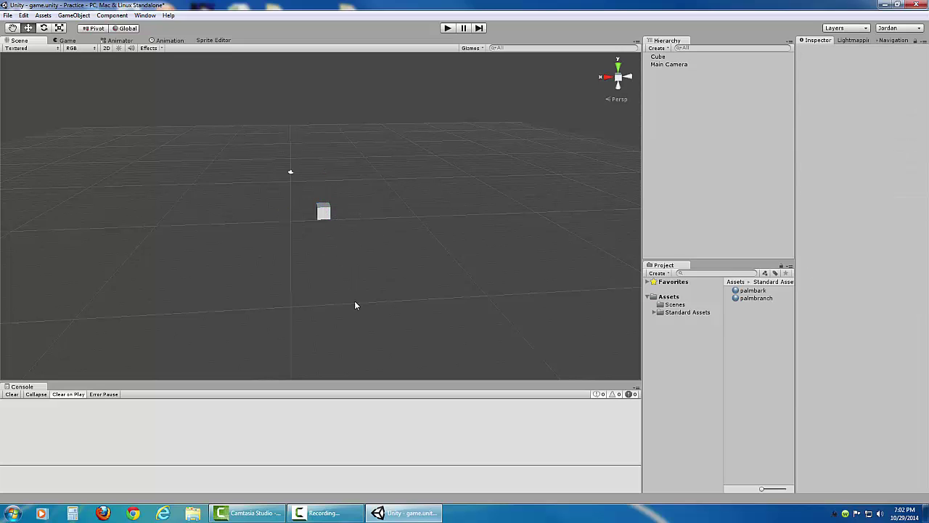
- Select the cube, frame it in the Scene view and examine it from several angles
{"action": "left_click", "coordinate": [324, 212]}
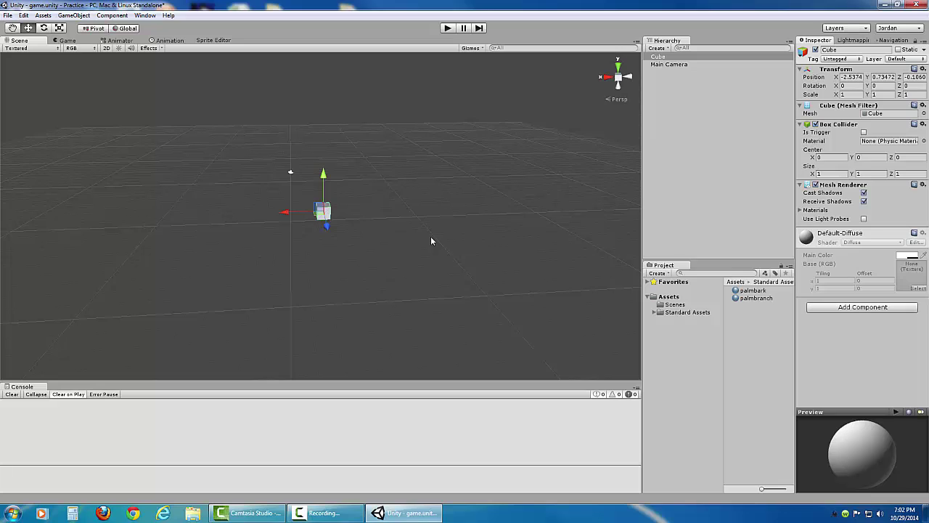
{"action": "left_click", "coordinate": [732, 186]}
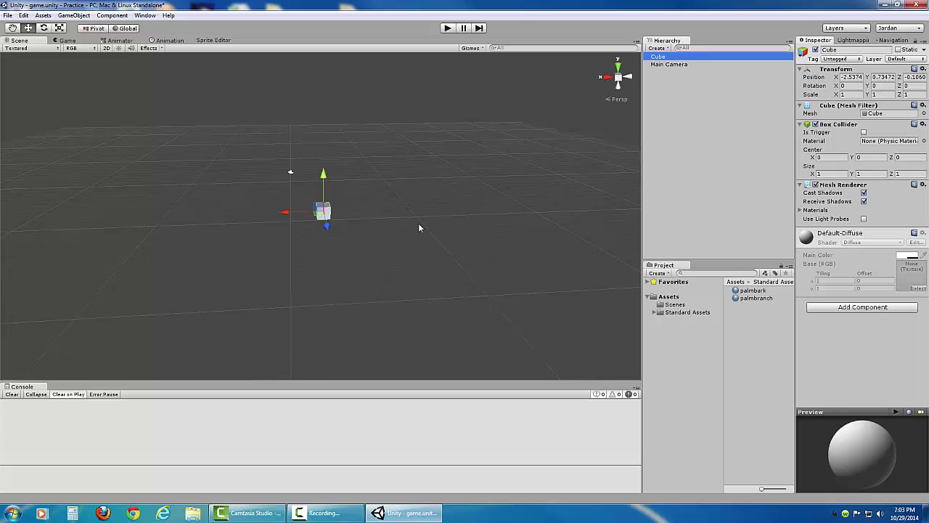
{"action": "key", "text": "f"}
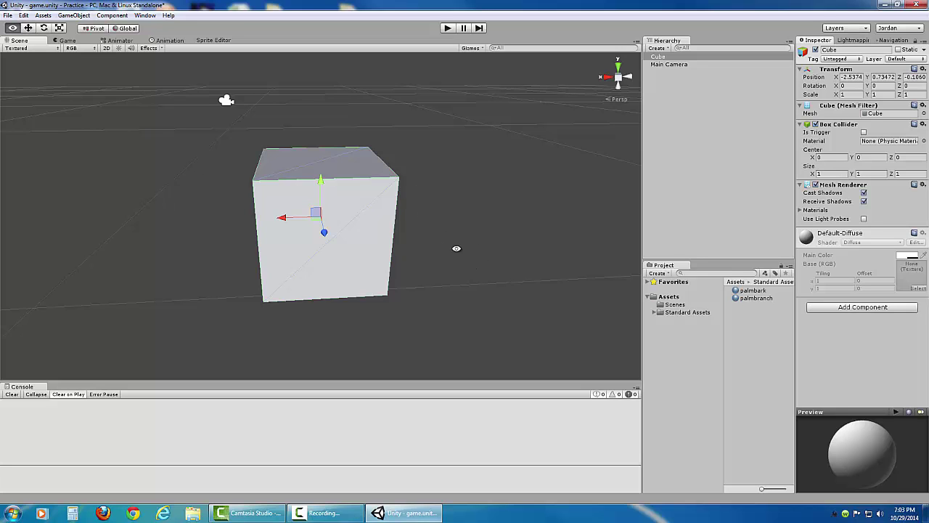
{"action": "left_click_drag", "start_coordinate": [457, 251], "coordinate": [479, 250], "text": "alt"}
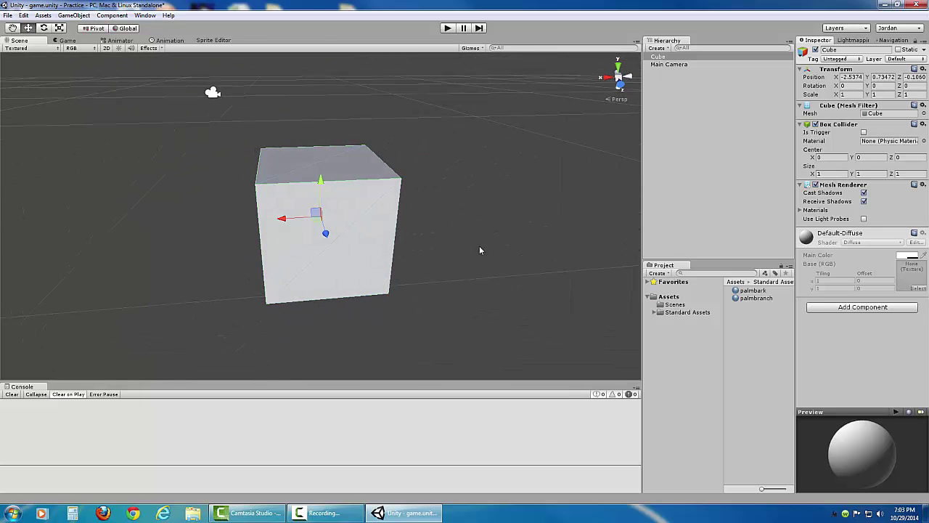
{"action": "mouse_move", "coordinate": [556, 234]}
{"action": "left_mouse_down", "text": "alt"}
{"action": "mouse_move", "coordinate": [520, 215]}
{"action": "mouse_move", "coordinate": [475, 223]}
{"action": "mouse_move", "coordinate": [533, 242]}
{"action": "mouse_move", "coordinate": [513, 208]}
{"action": "mouse_move", "coordinate": [547, 222]}
{"action": "mouse_move", "coordinate": [533, 239]}
{"action": "mouse_move", "coordinate": [601, 190]}
{"action": "mouse_move", "coordinate": [664, 220]}
{"action": "mouse_move", "coordinate": [614, 244]}
{"action": "mouse_move", "coordinate": [552, 233]}
{"action": "left_mouse_up", "text": "alt"}
{"action": "scroll", "coordinate": [570, 233], "scroll_direction": "down", "scroll_amount": 5}
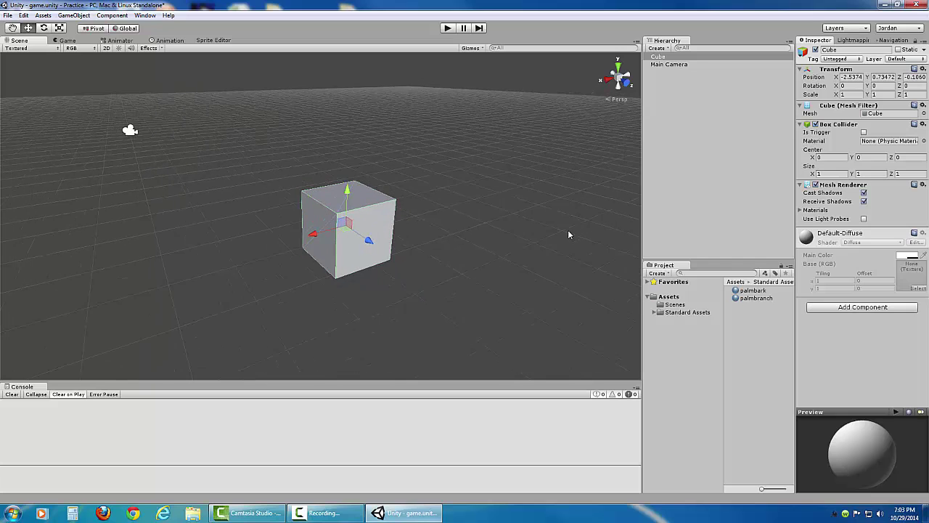
{"action": "left_click_drag", "start_coordinate": [456, 261], "coordinate": [492, 245], "text": "alt"}
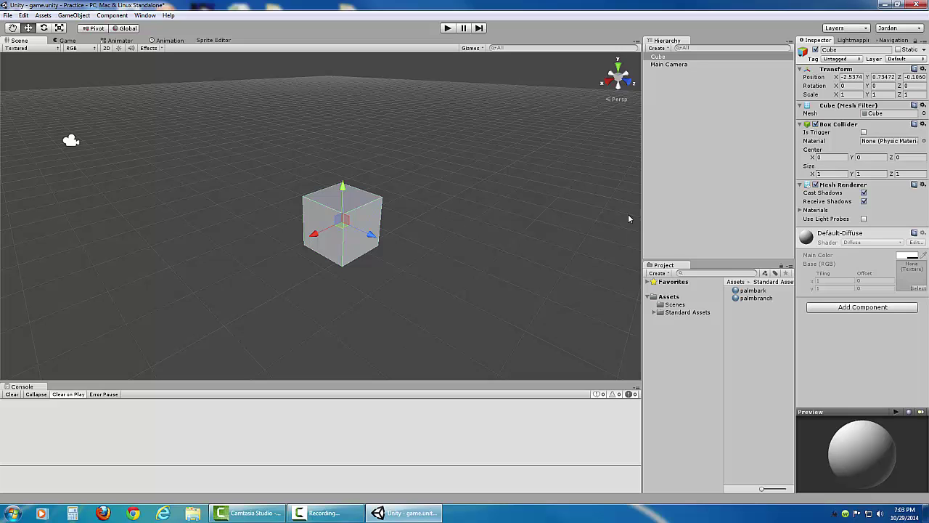
- Inspect the components of the Main Camera and the cube, and collapse the cube's Default-Diffuse material properties
{"action": "left_click", "coordinate": [664, 66]}
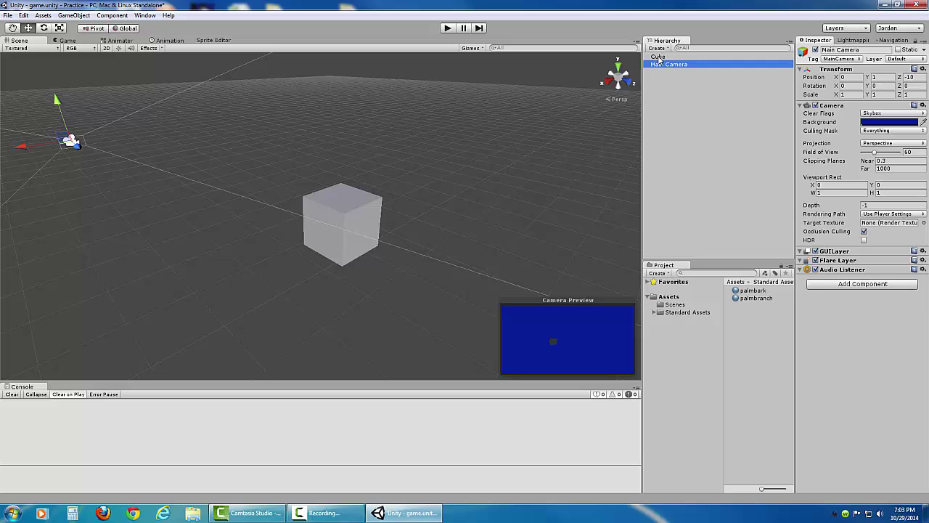
{"action": "left_click", "coordinate": [660, 58]}
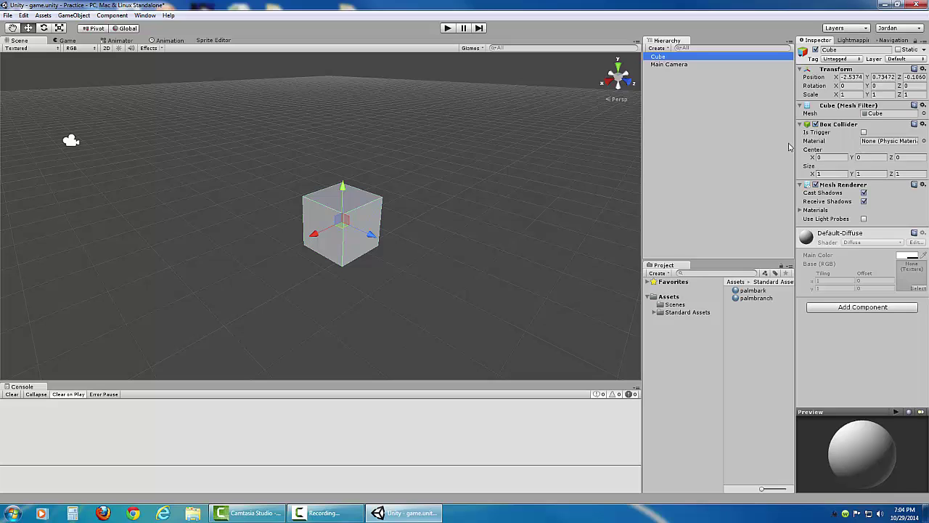
{"action": "left_click", "coordinate": [834, 240]}
{"action": "left_click", "coordinate": [470, 228]}
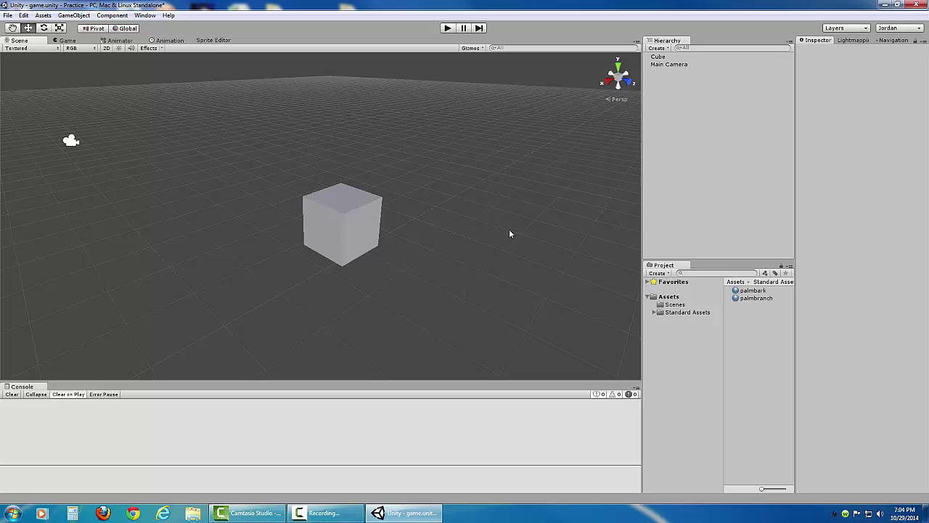
{"action": "mouse_move", "coordinate": [477, 238]}
{"action": "left_mouse_down", "text": "alt"}
{"action": "mouse_move", "coordinate": [390, 239]}
{"action": "mouse_move", "coordinate": [382, 164]}
{"action": "mouse_move", "coordinate": [375, 231]}
{"action": "mouse_move", "coordinate": [462, 231]}
{"action": "left_mouse_up", "text": "alt"}
{"action": "left_click", "coordinate": [363, 231]}
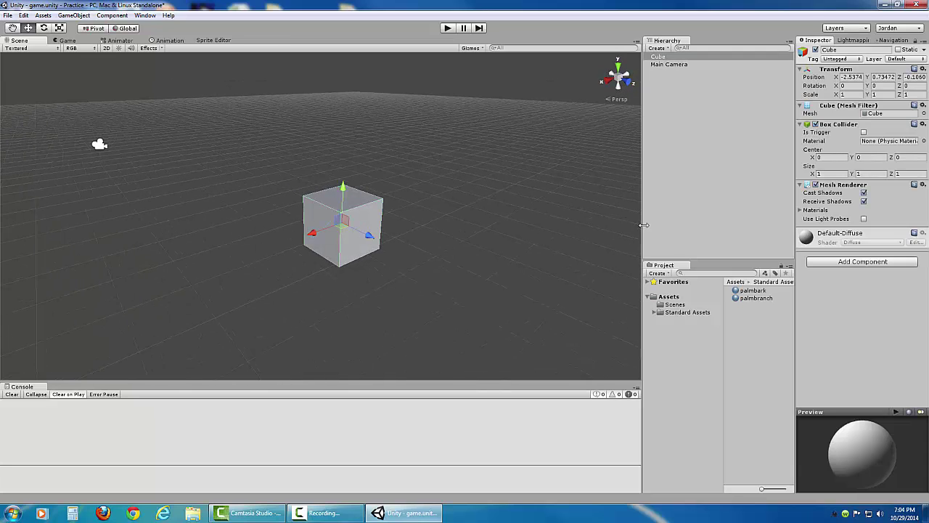
{"action": "left_click", "coordinate": [659, 58]}
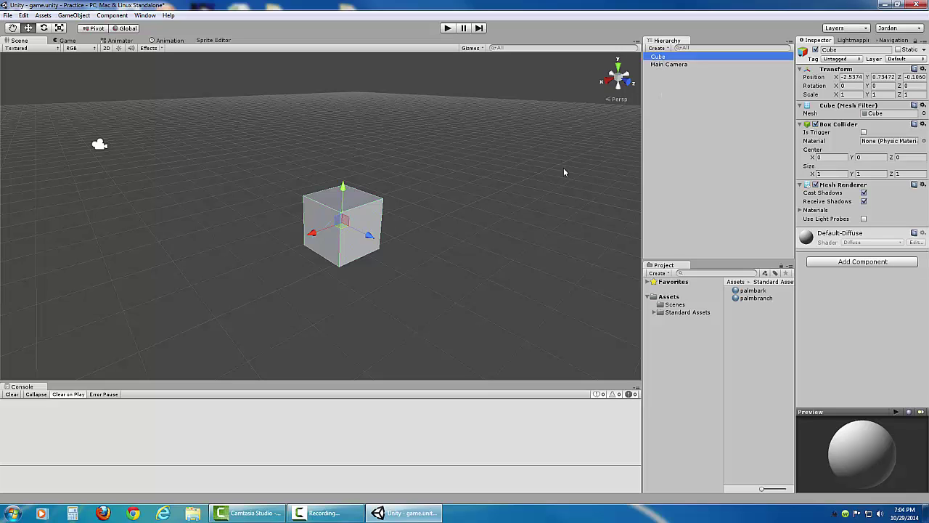
{"action": "left_click", "coordinate": [354, 211]}
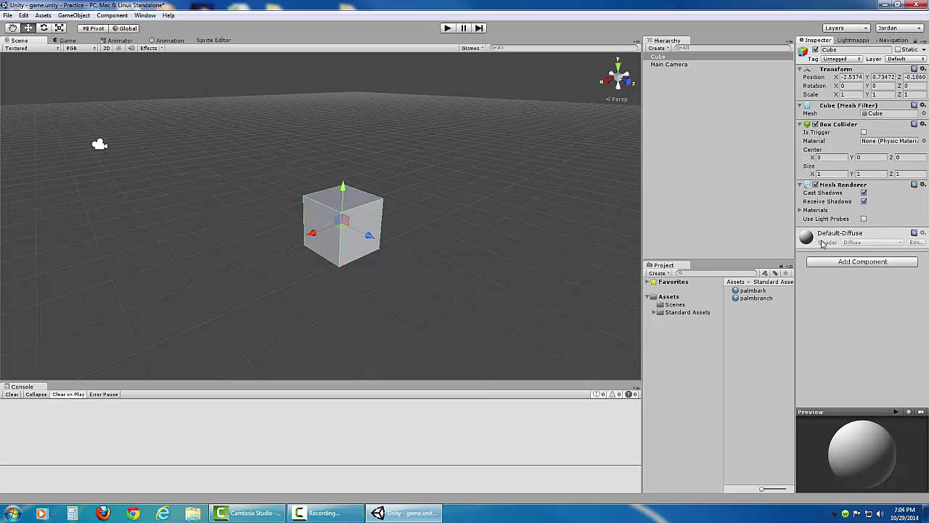
- Create a folder named Materials in the project's Assets folder
{"action": "left_click", "coordinate": [669, 297]}
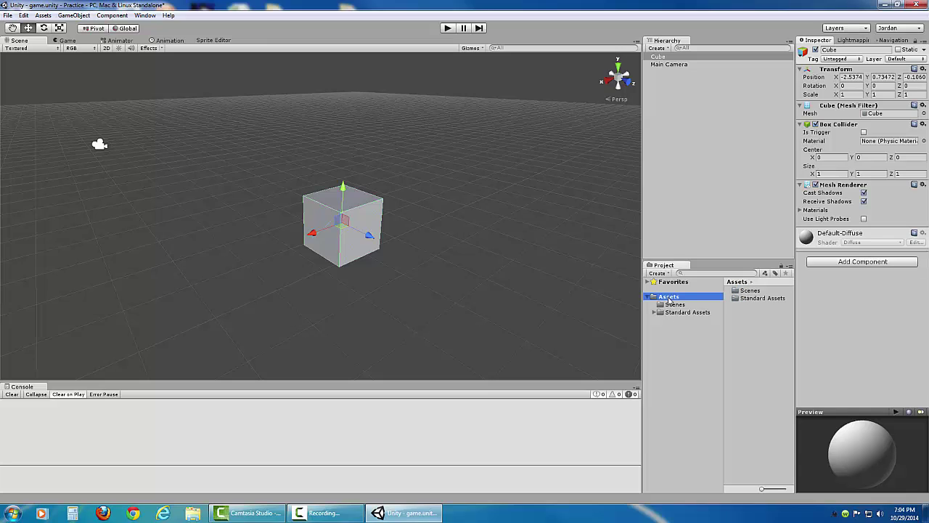
{"action": "right_click", "coordinate": [670, 298]}
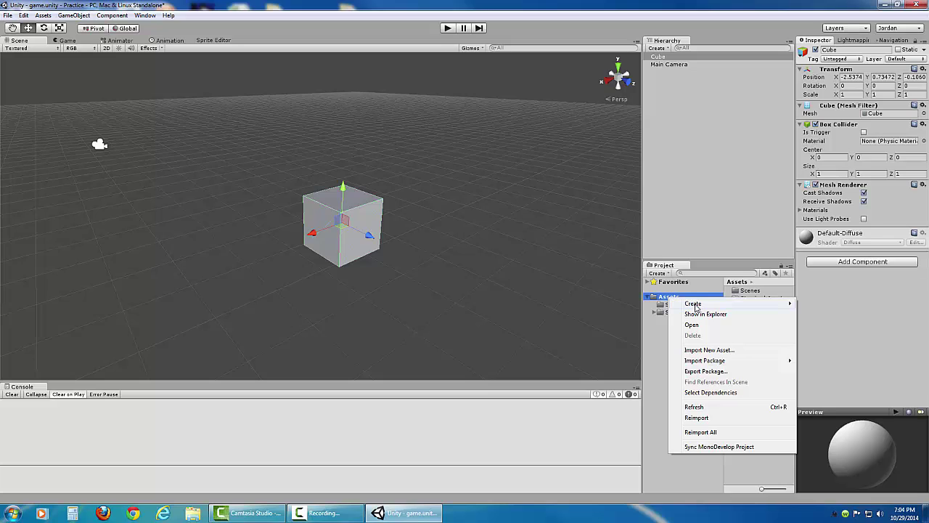
{"action": "mouse_move", "coordinate": [694, 304]}
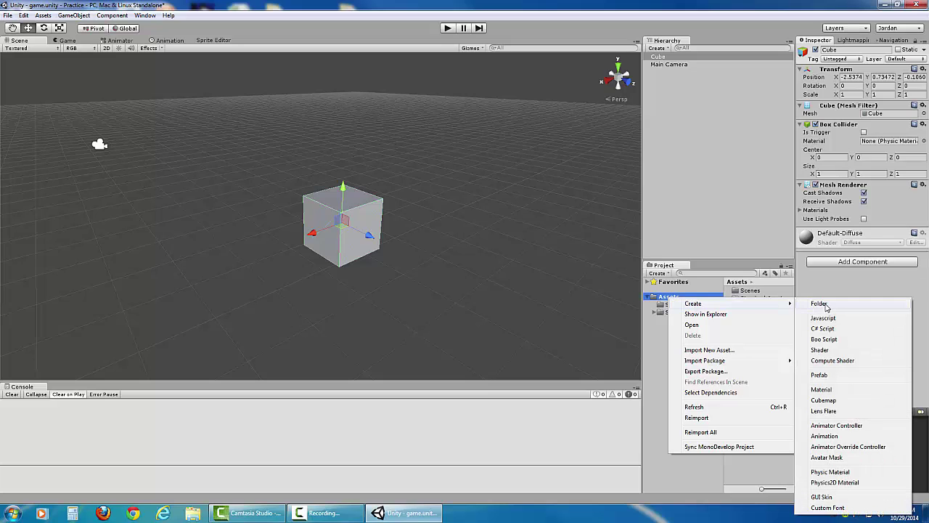
{"action": "left_click", "coordinate": [821, 304]}
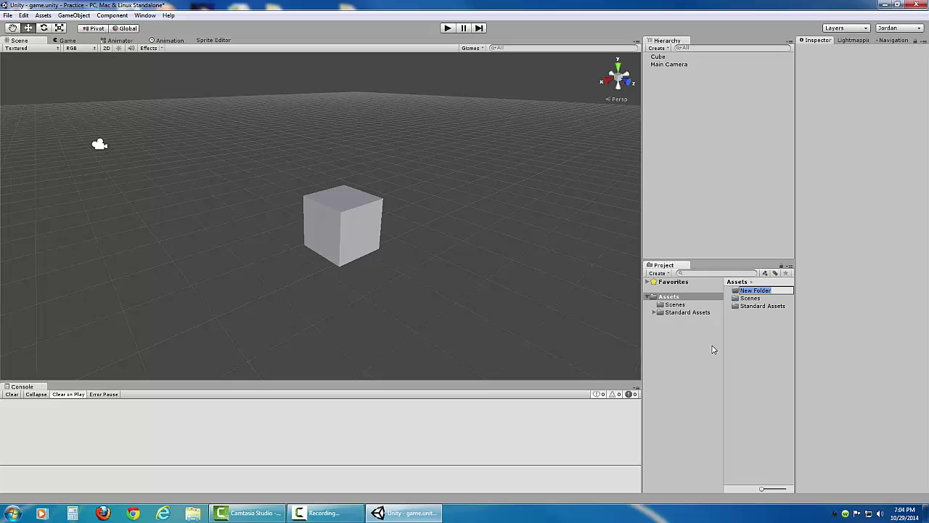
{"action": "type", "text": "Materials"}
{"action": "key", "text": "Return"}
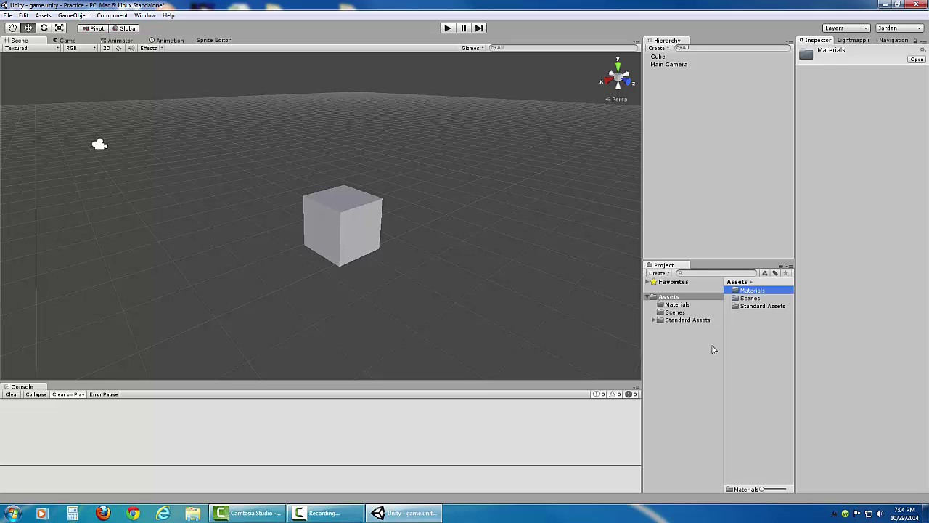
- Create a material named Grass inside the new Materials folder
{"action": "left_click", "coordinate": [679, 305]}
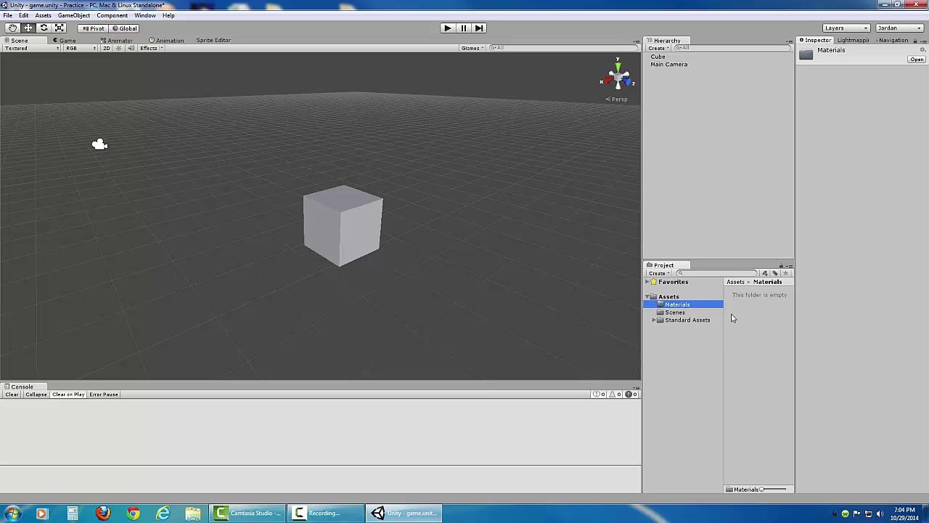
{"action": "right_click", "coordinate": [750, 341]}
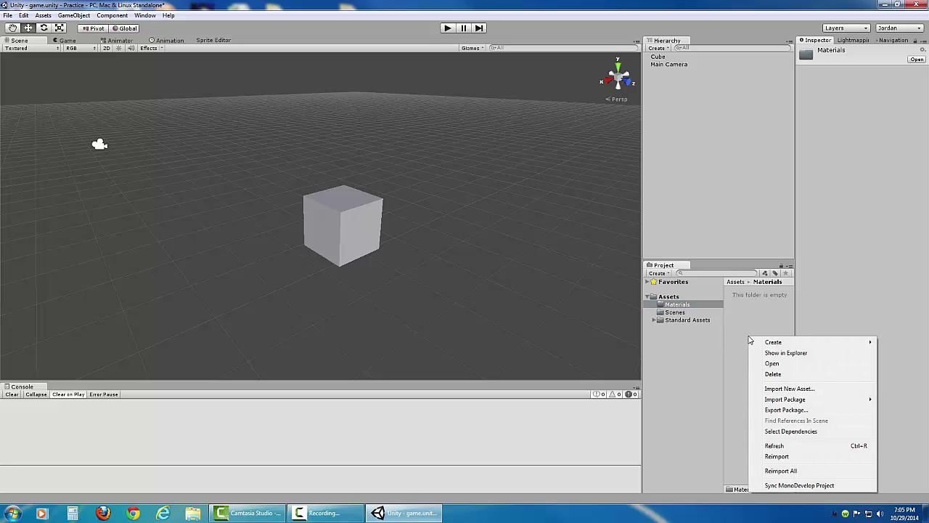
{"action": "mouse_move", "coordinate": [772, 345]}
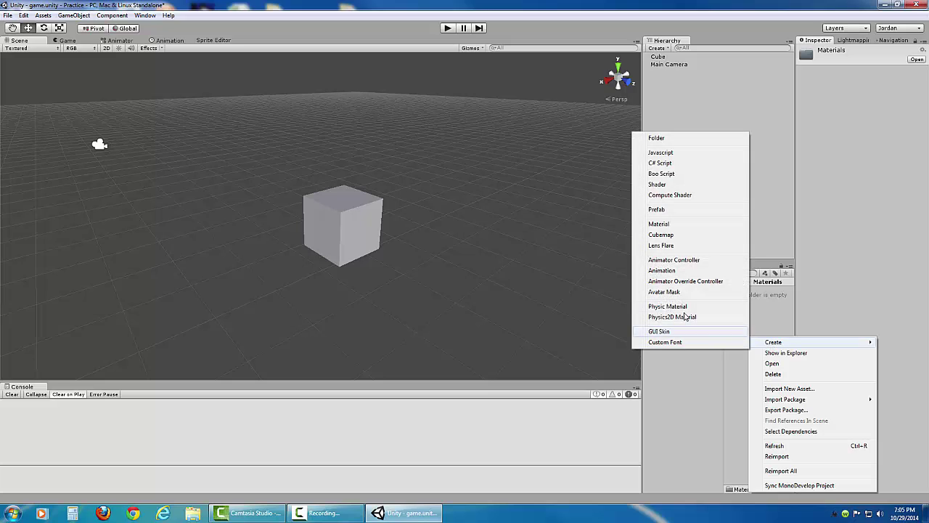
{"action": "left_click", "coordinate": [683, 225]}
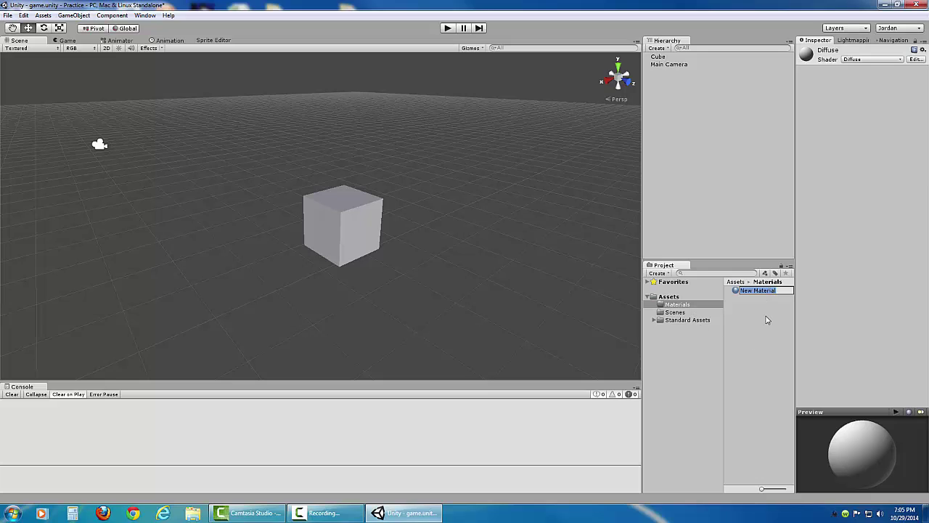
{"action": "type", "text": "Grass"}
{"action": "key", "text": "Return"}
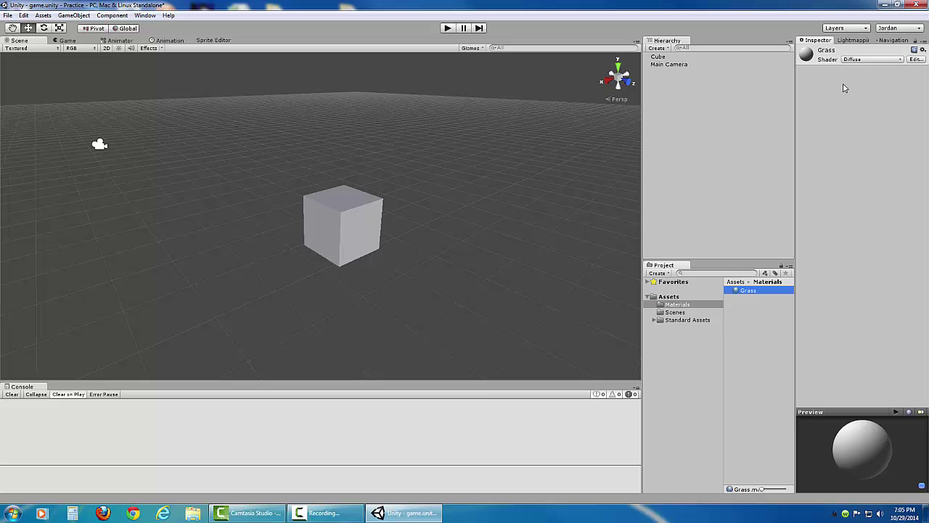
- Expand the Grass material's properties and review the available shaders, including the Reflective and Self-Illumin variants, keeping Diffuse
{"action": "left_click", "coordinate": [844, 52]}
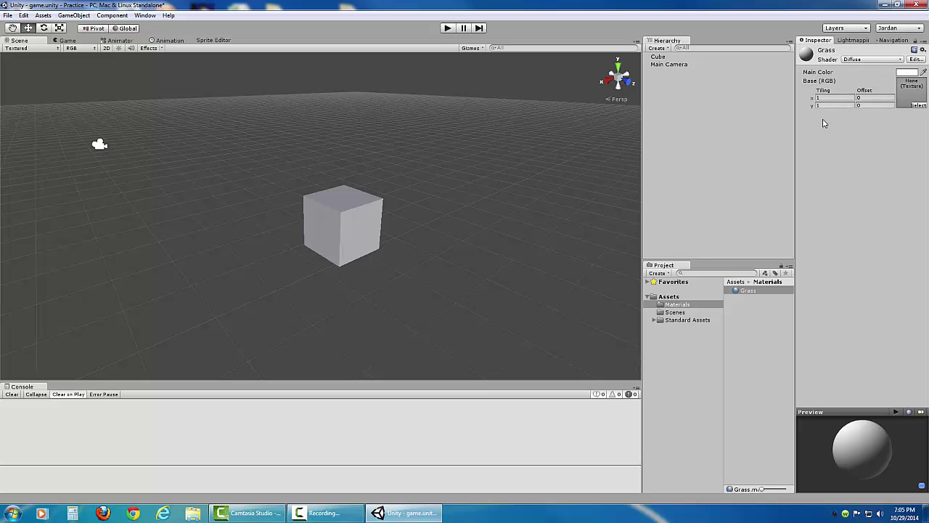
{"action": "left_click", "coordinate": [924, 50]}
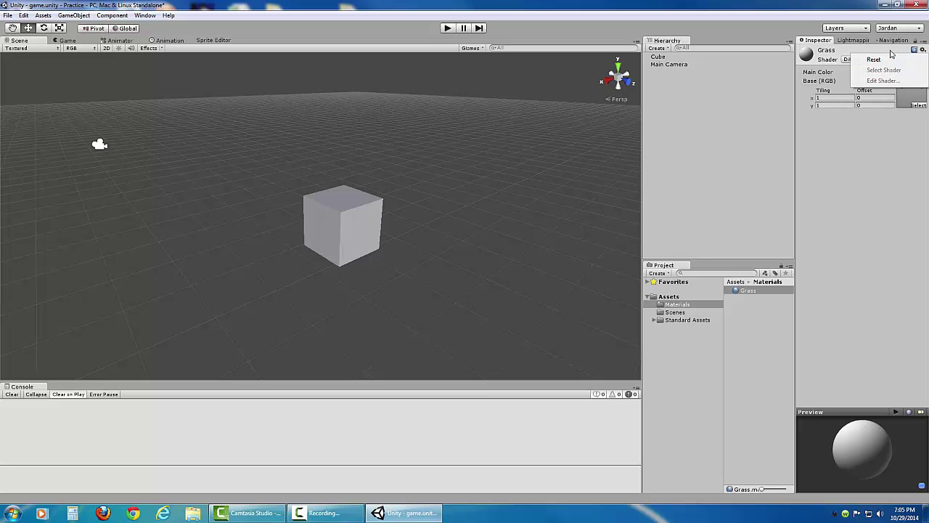
{"action": "left_click", "coordinate": [892, 54]}
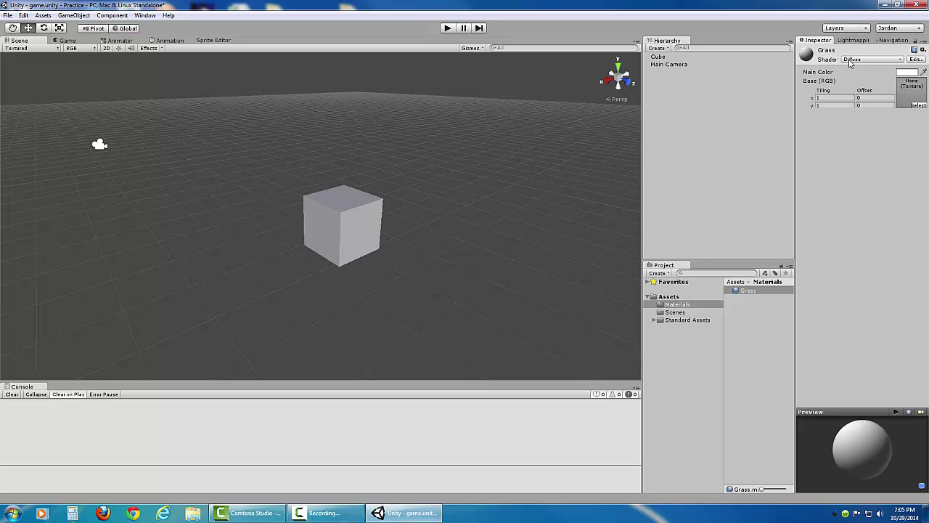
{"action": "left_click", "coordinate": [853, 59]}
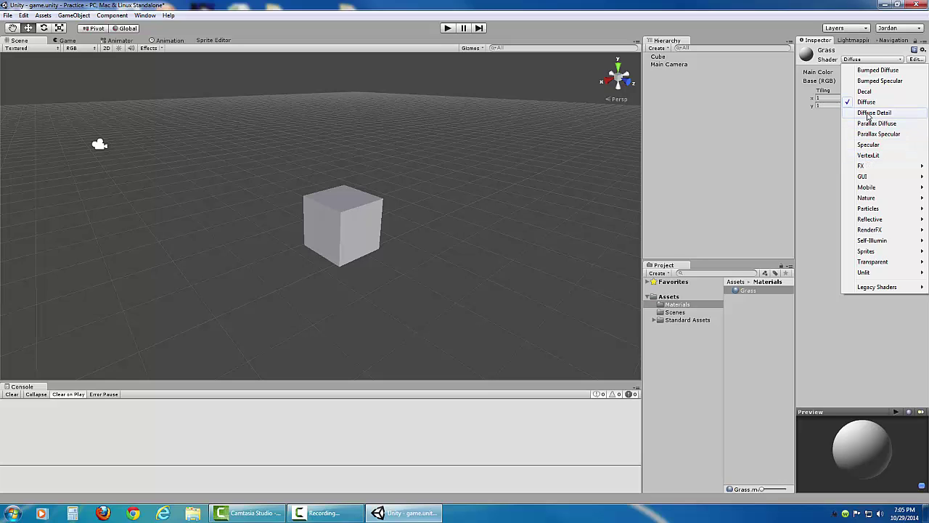
{"action": "mouse_move", "coordinate": [875, 190]}
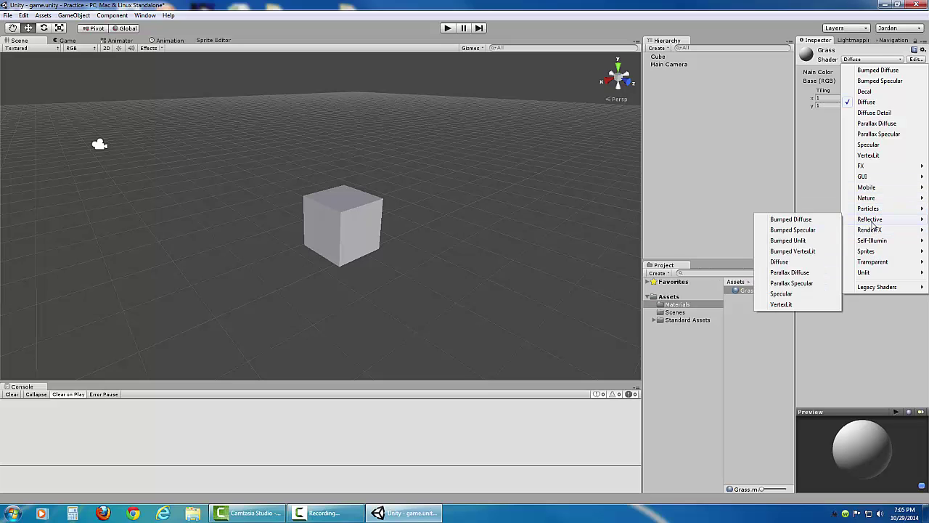
{"action": "mouse_move", "coordinate": [871, 220]}
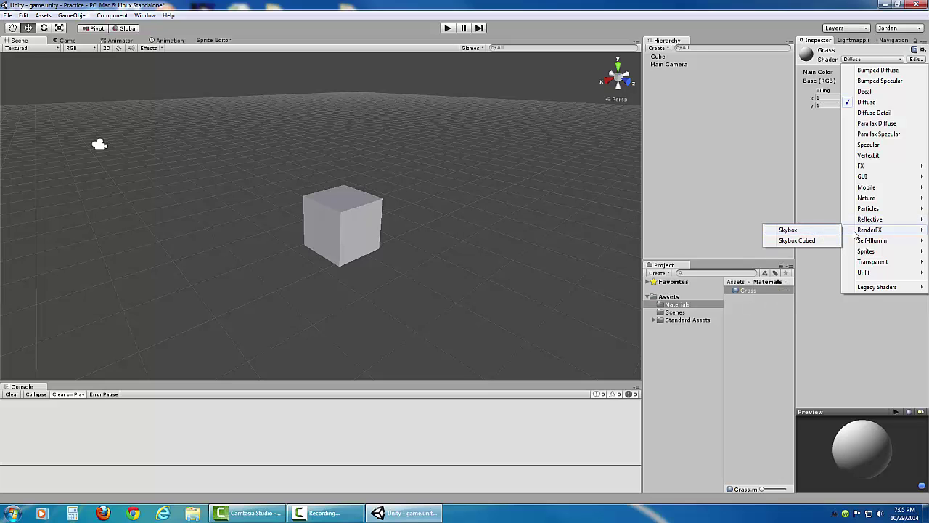
{"action": "mouse_move", "coordinate": [872, 246]}
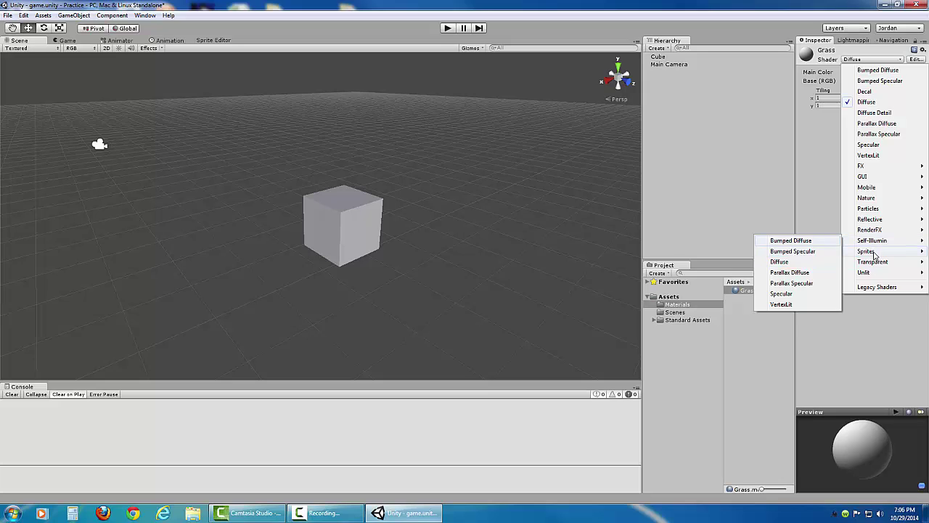
{"action": "left_click", "coordinate": [874, 104]}
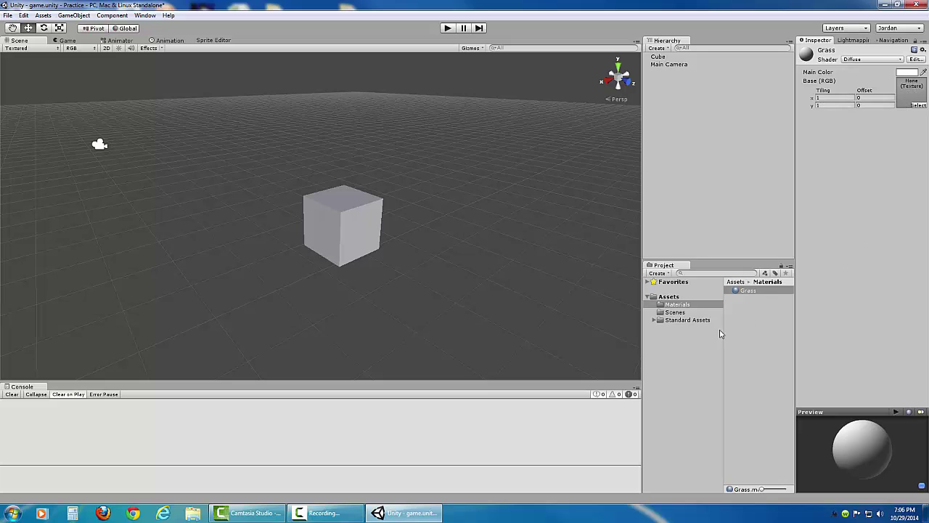
- Look through the textures in the Terrain Grass and Terrain Textures folders of Standard Assets, and select Grass (Hill)
{"action": "left_click", "coordinate": [655, 321], "text": "alt"}
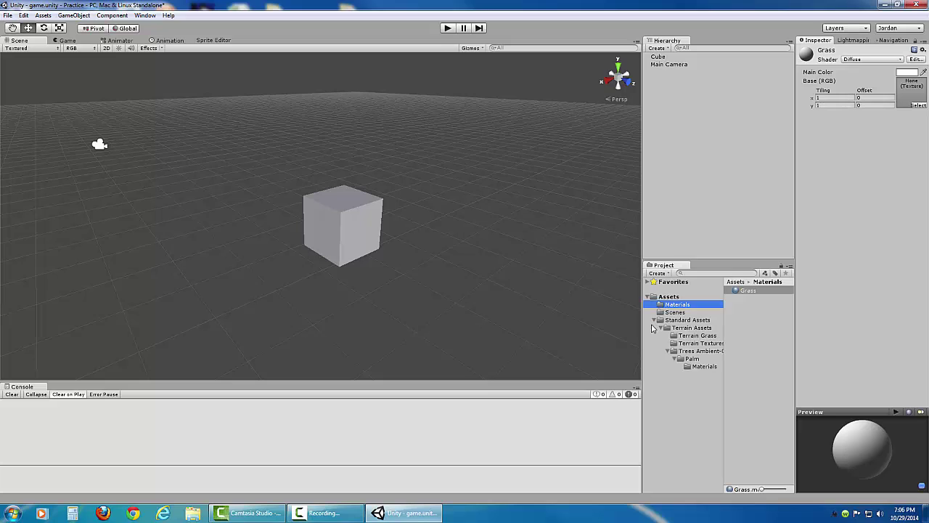
{"action": "left_click", "coordinate": [693, 337]}
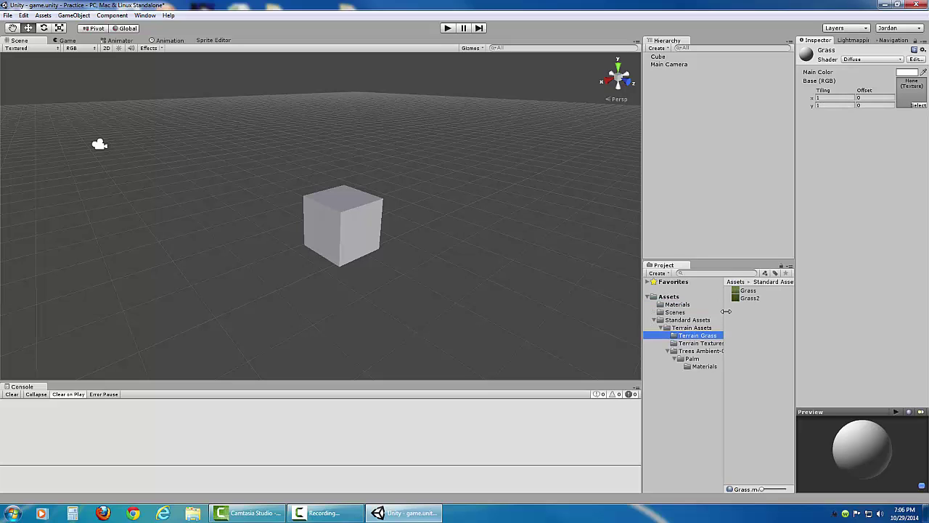
{"action": "left_click", "coordinate": [748, 292]}
{"action": "left_click", "coordinate": [750, 299]}
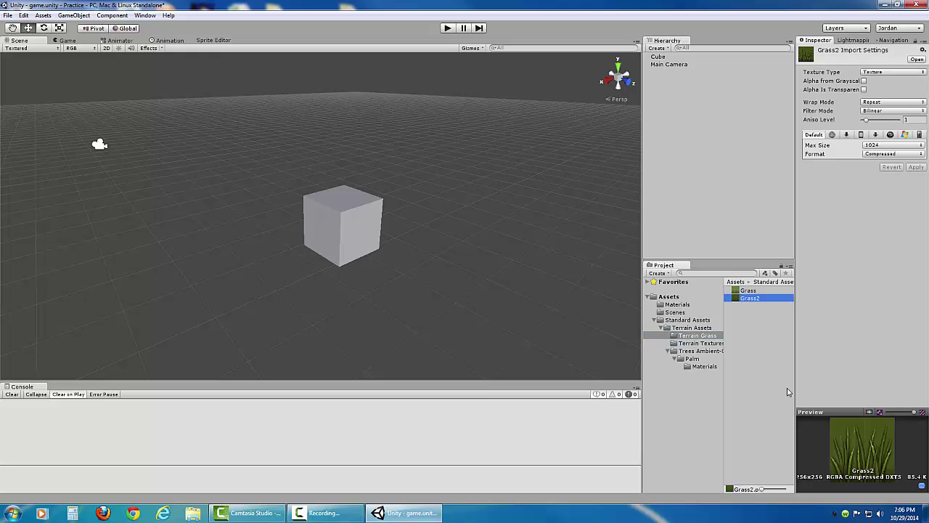
{"action": "left_click", "coordinate": [694, 344]}
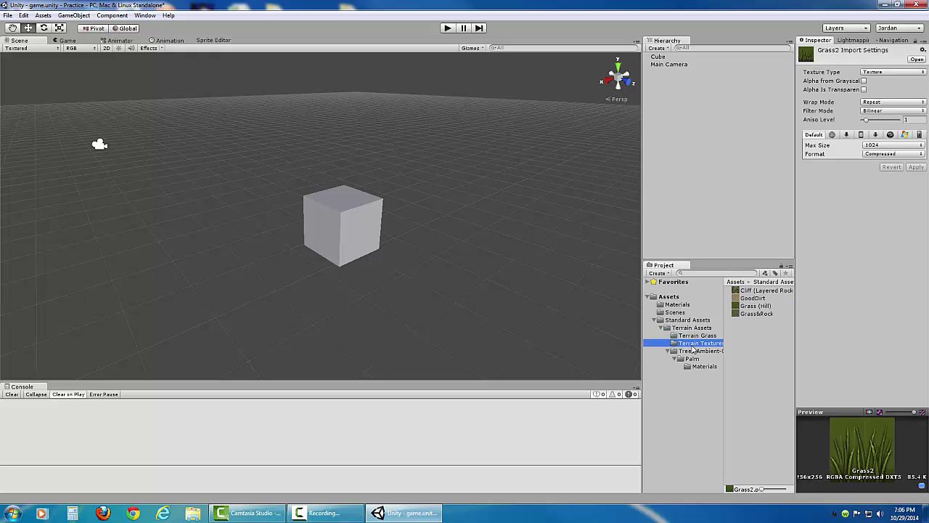
{"action": "left_click", "coordinate": [755, 306]}
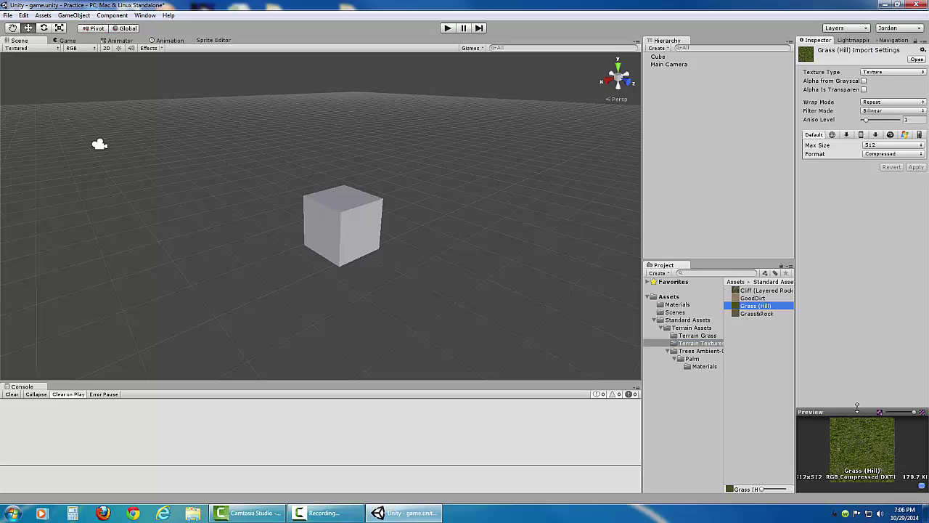
- Widen the Hierarchy, Project and Inspector areas and enlarge the texture preview to show more of Grass (Hill)
{"action": "mouse_move", "coordinate": [794, 377]}
{"action": "left_mouse_down"}
{"action": "mouse_move", "coordinate": [779, 374]}
{"action": "mouse_move", "coordinate": [797, 376]}
{"action": "left_mouse_up"}
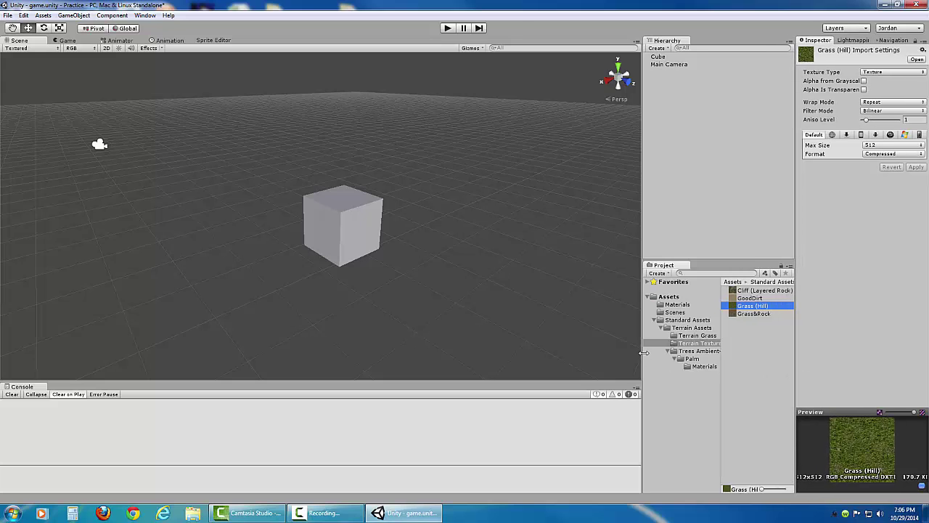
{"action": "left_click_drag", "start_coordinate": [643, 353], "coordinate": [634, 353]}
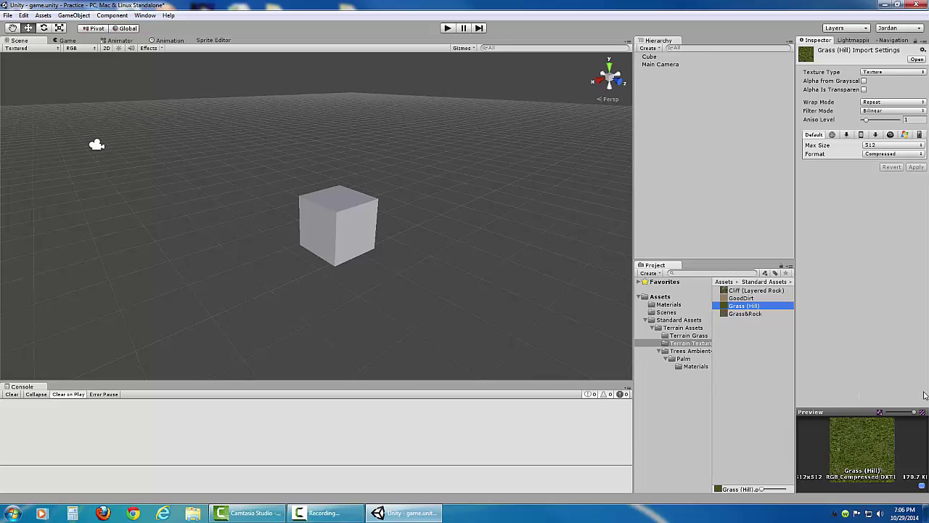
{"action": "left_click", "coordinate": [851, 408]}
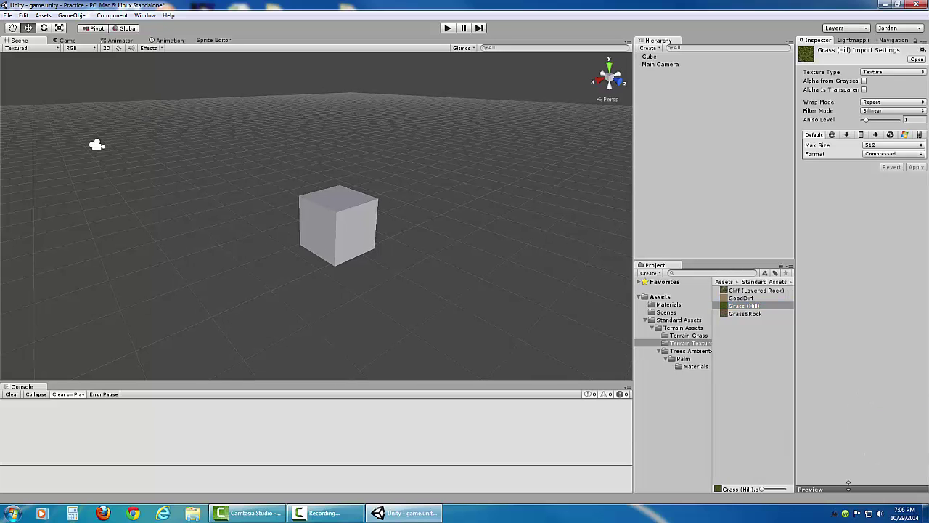
{"action": "left_click_drag", "start_coordinate": [847, 459], "coordinate": [848, 331]}
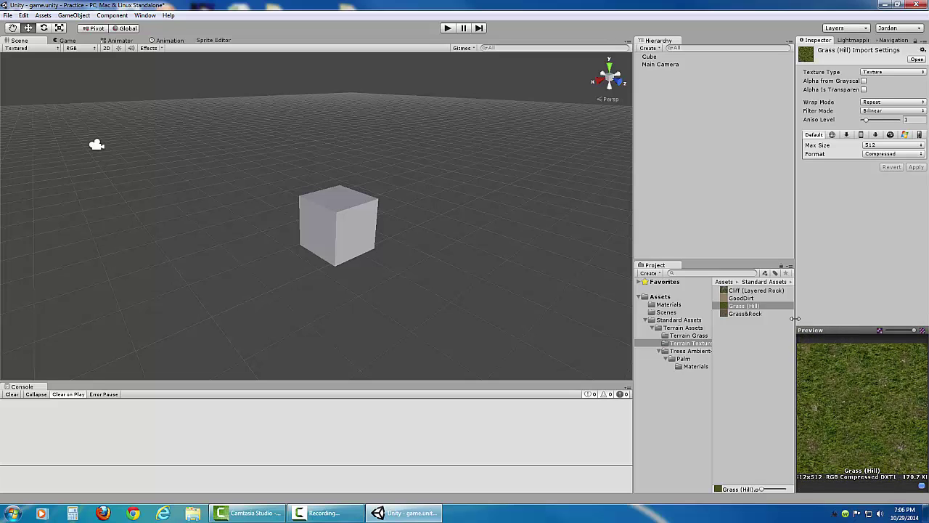
{"action": "left_click_drag", "start_coordinate": [796, 319], "coordinate": [776, 318]}
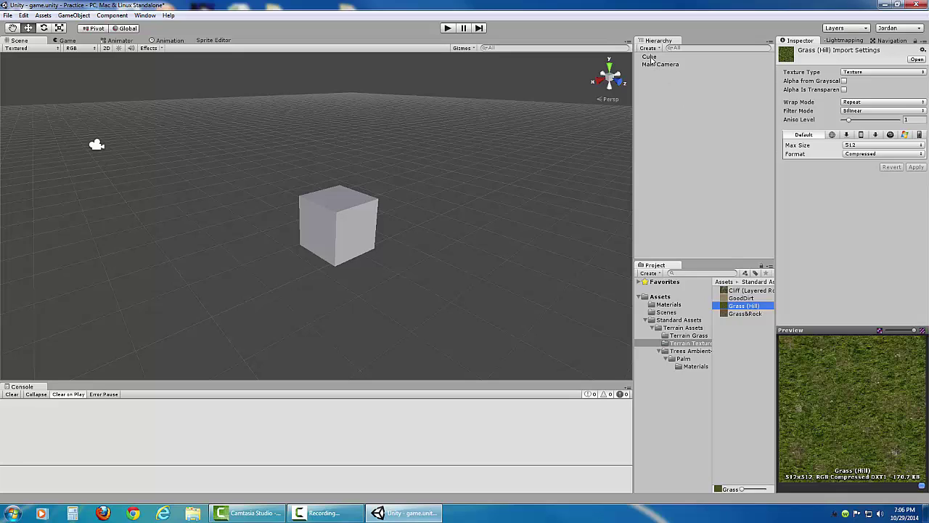
- Assign the Grass (Hill) texture from the Terrain Textures folder as the Grass material's Base (RGB) texture
{"action": "left_click", "coordinate": [679, 305]}
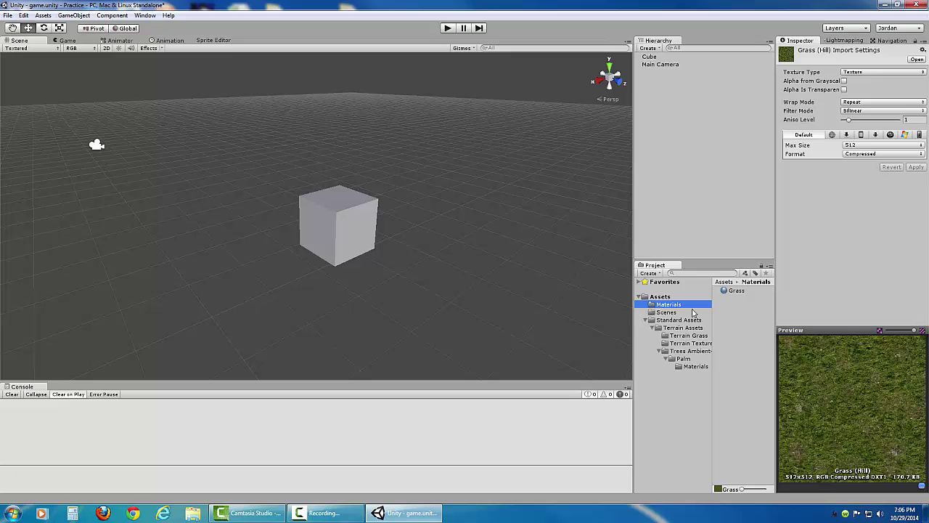
{"action": "left_click", "coordinate": [740, 292]}
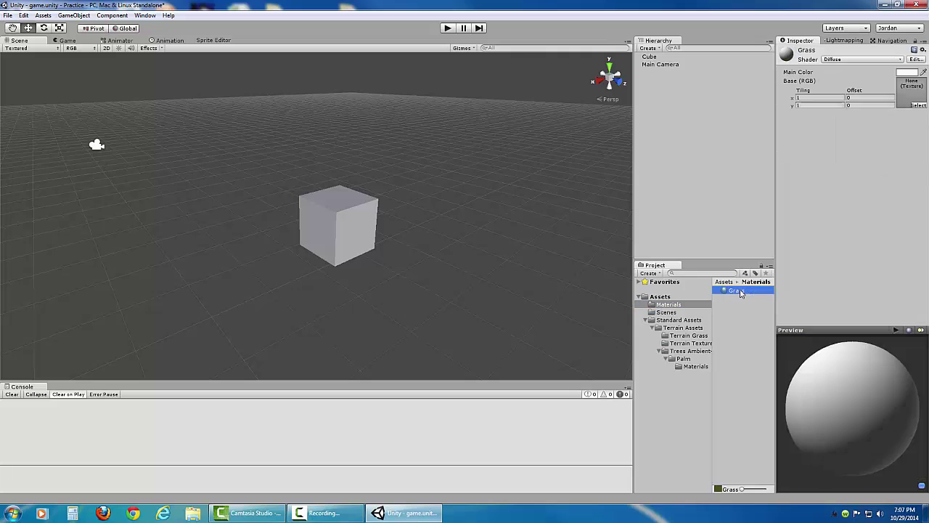
{"action": "left_click", "coordinate": [685, 344]}
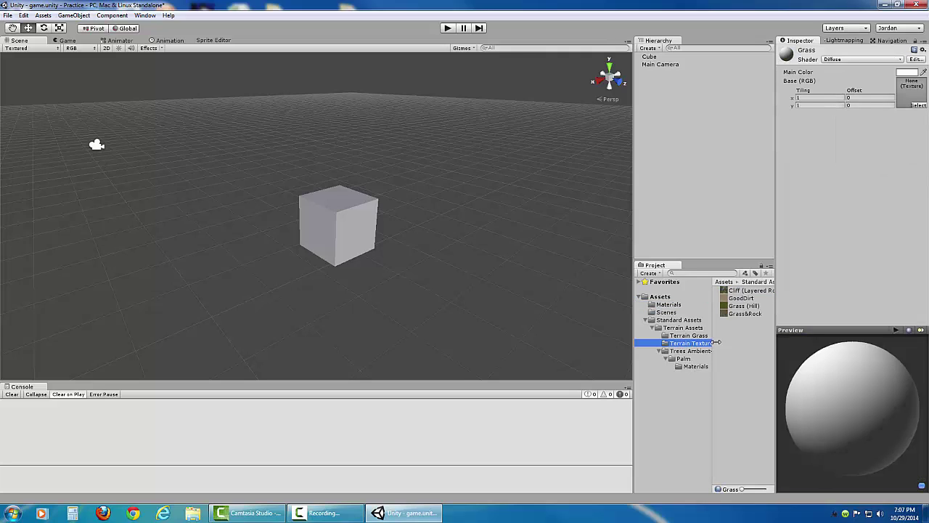
{"action": "left_click_drag", "start_coordinate": [737, 309], "coordinate": [913, 94]}
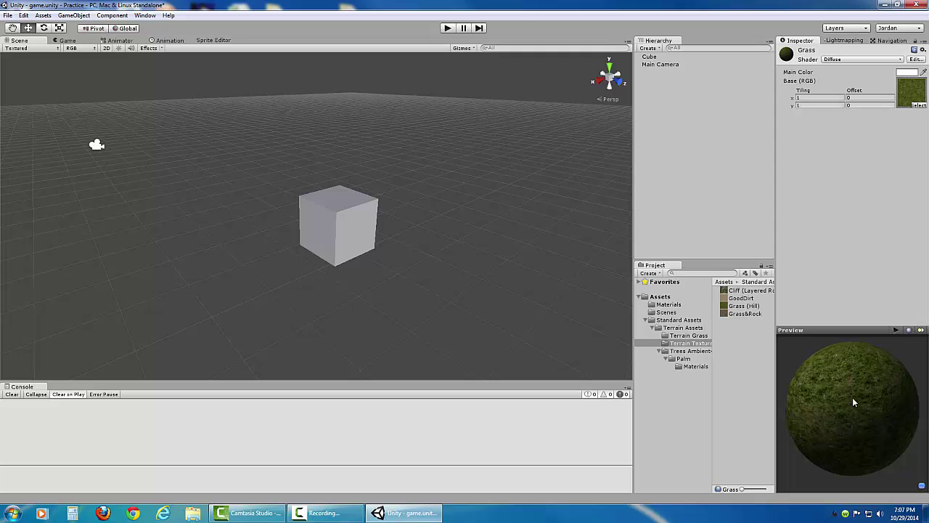
- Examine the Grass material's preview from several angles on different shapes, including the cube and cylinder, and return to the sphere
{"action": "left_click_drag", "start_coordinate": [870, 418], "coordinate": [890, 375]}
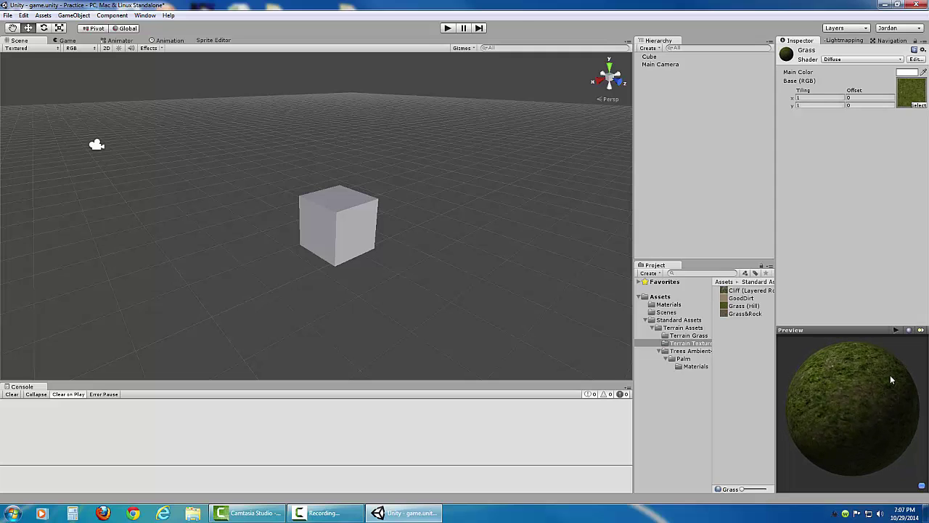
{"action": "left_click_drag", "start_coordinate": [815, 408], "coordinate": [886, 385]}
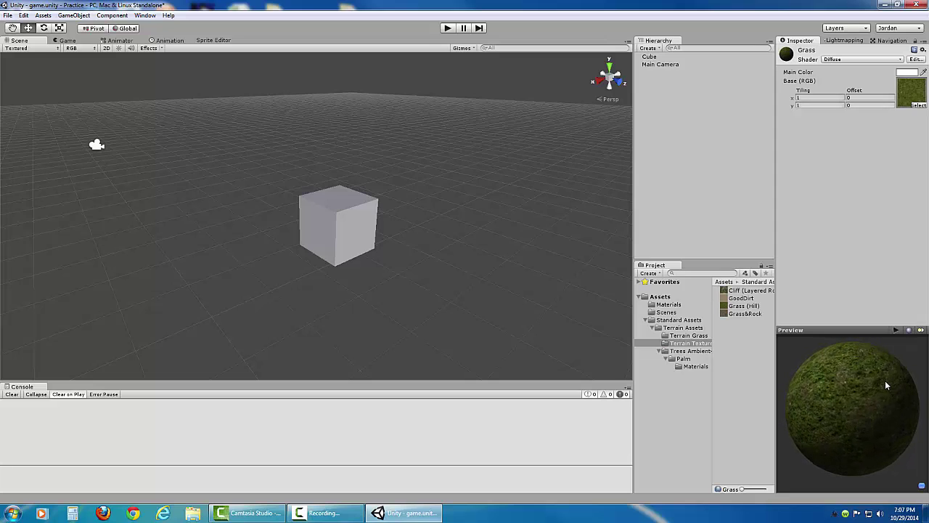
{"action": "left_click", "coordinate": [910, 330]}
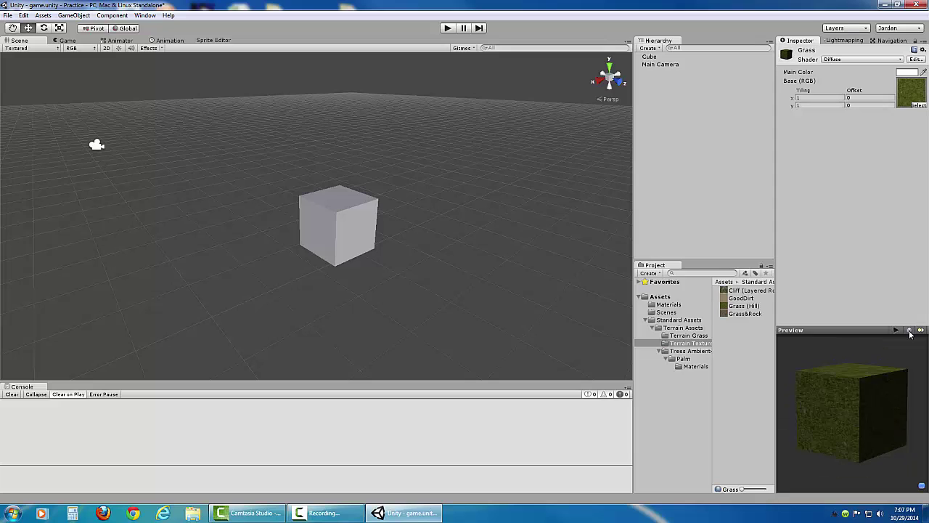
{"action": "left_click_drag", "start_coordinate": [892, 379], "coordinate": [848, 439]}
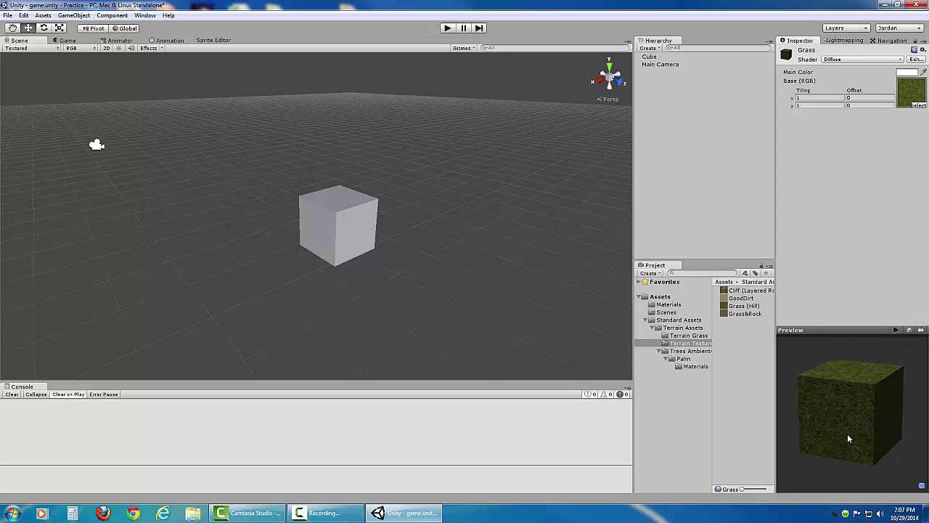
{"action": "left_click", "coordinate": [911, 331]}
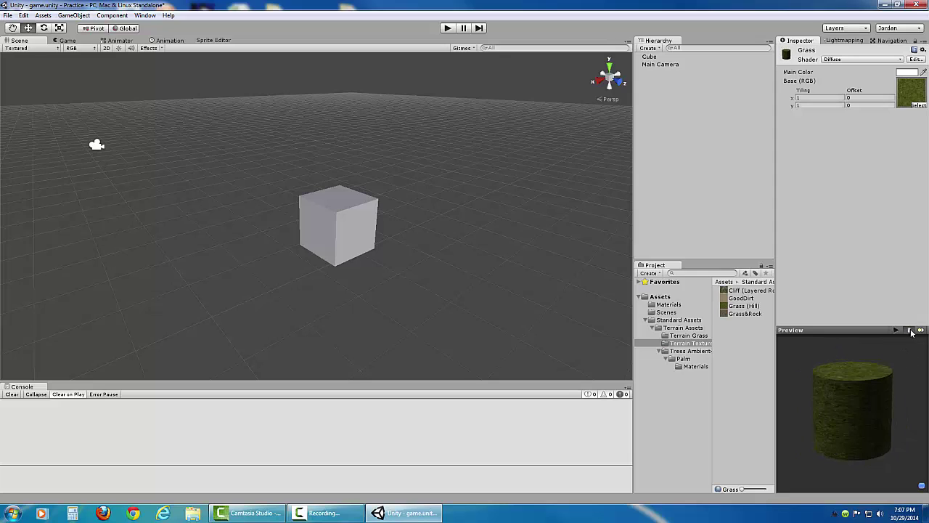
{"action": "left_click", "coordinate": [912, 332]}
{"action": "left_click_drag", "start_coordinate": [880, 414], "coordinate": [886, 376]}
{"action": "left_click", "coordinate": [910, 331]}
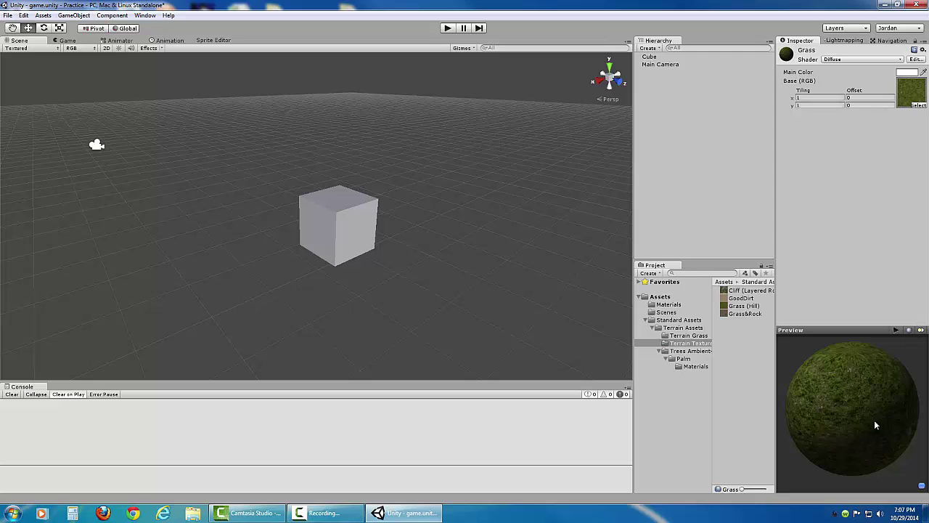
{"action": "left_click_drag", "start_coordinate": [874, 419], "coordinate": [851, 411]}
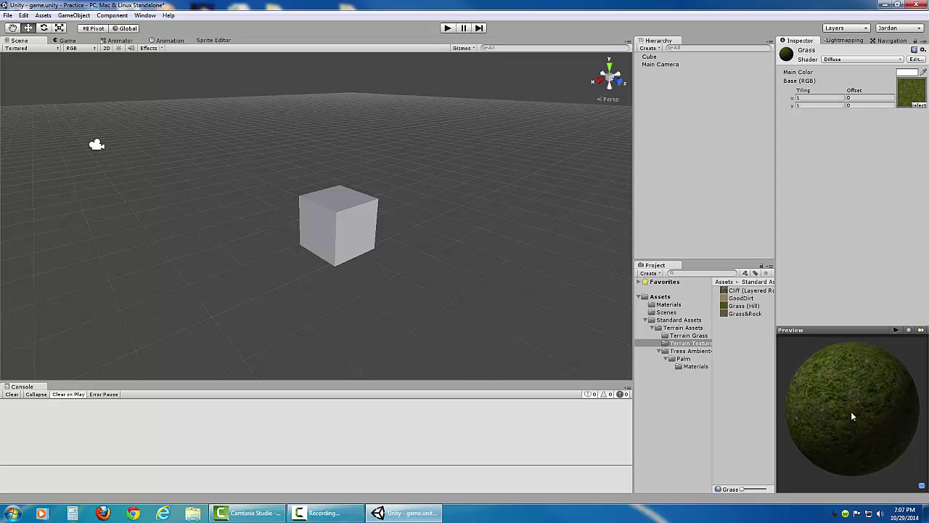
- Collapse the Grass material's properties and apply the material from the Materials folder to the cube in the scene
{"action": "left_click", "coordinate": [812, 57]}
{"action": "left_click", "coordinate": [672, 305]}
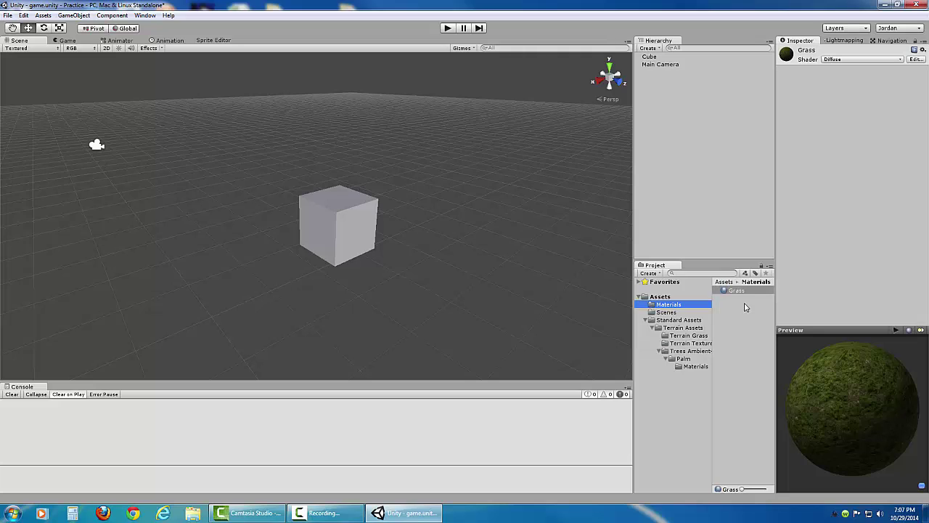
{"action": "left_click", "coordinate": [476, 314]}
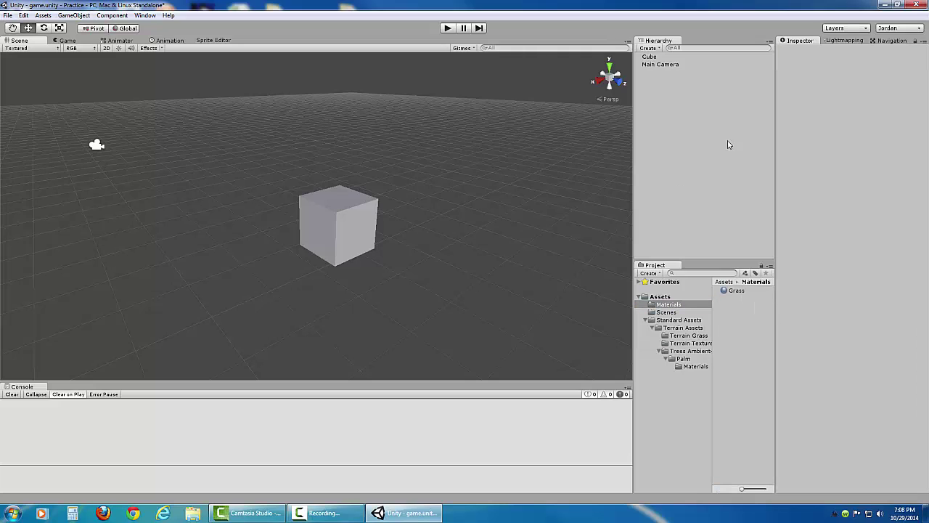
{"action": "left_click", "coordinate": [733, 292]}
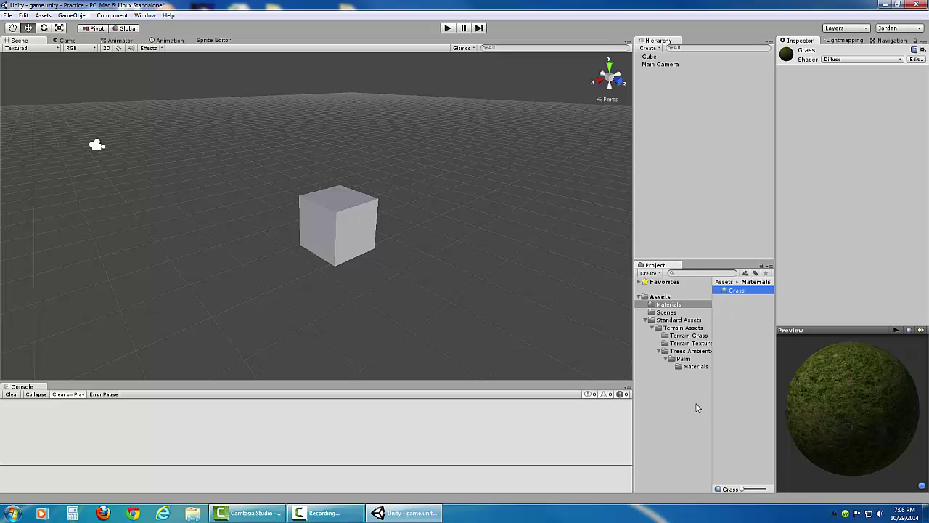
{"action": "left_click", "coordinate": [649, 57]}
{"action": "left_click_drag", "start_coordinate": [733, 292], "coordinate": [354, 220]}
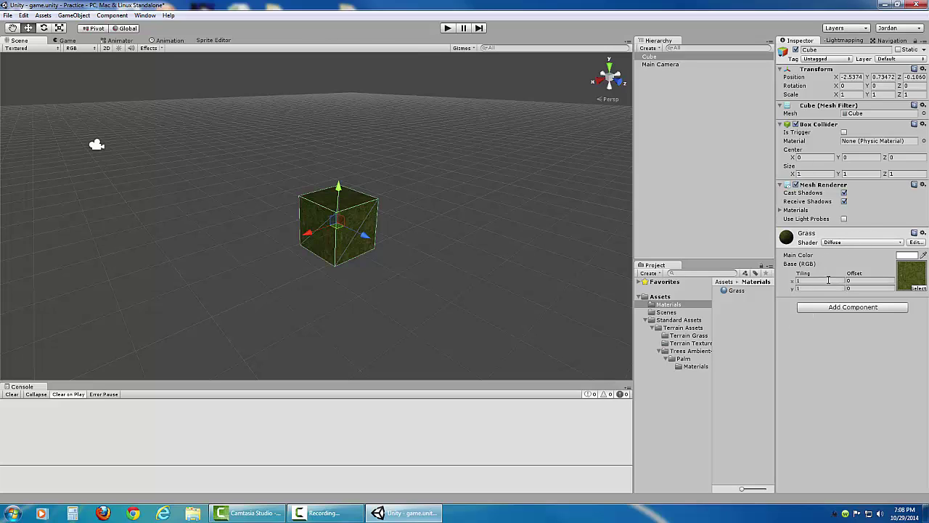
- Collapse the material's properties on the cube, deselect the cube, and inspect its grass texture from another side
{"action": "left_click", "coordinate": [819, 234]}
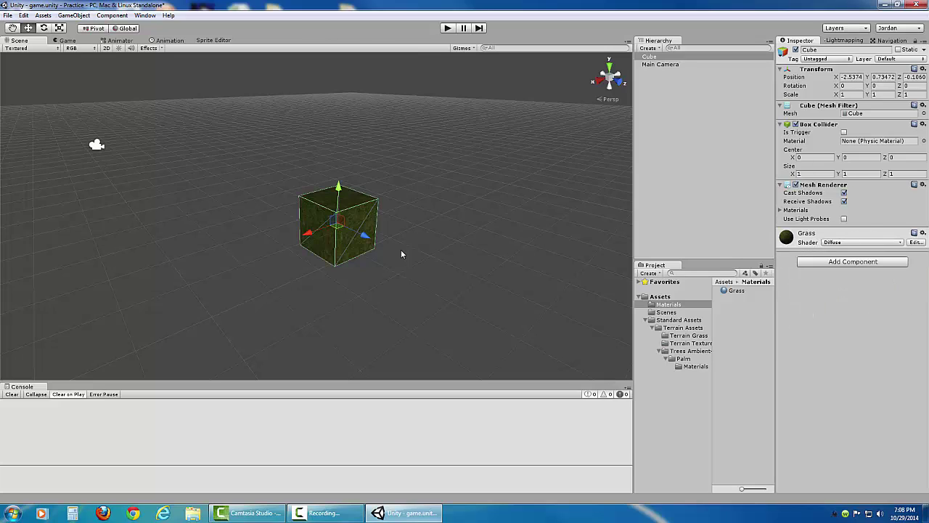
{"action": "left_click", "coordinate": [417, 289]}
{"action": "left_click_drag", "start_coordinate": [440, 266], "coordinate": [501, 262], "text": "alt"}
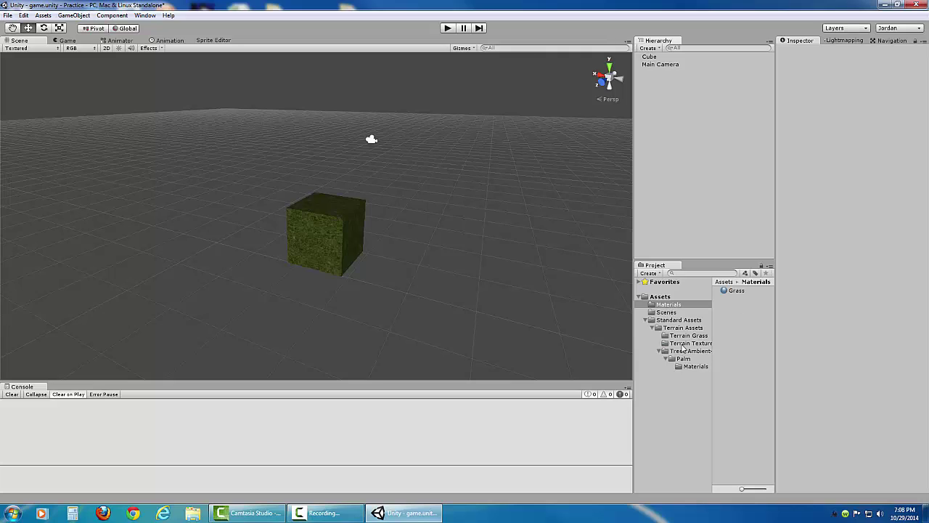
- Preview the GoodDirt and Cliff (Layered Rock) textures in the Terrain Textures folder and return to the project's Materials folder
{"action": "left_click", "coordinate": [683, 337]}
{"action": "left_click", "coordinate": [683, 344]}
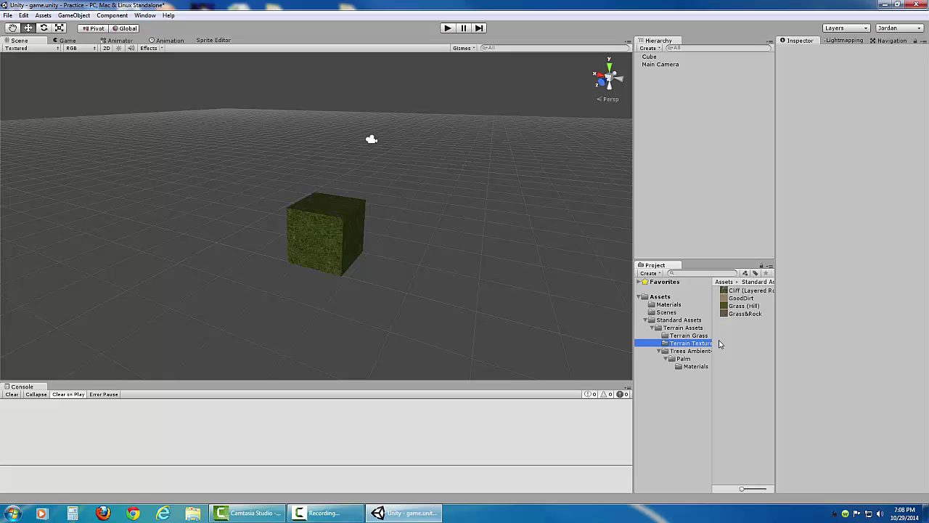
{"action": "left_click", "coordinate": [735, 299]}
{"action": "left_click", "coordinate": [740, 290]}
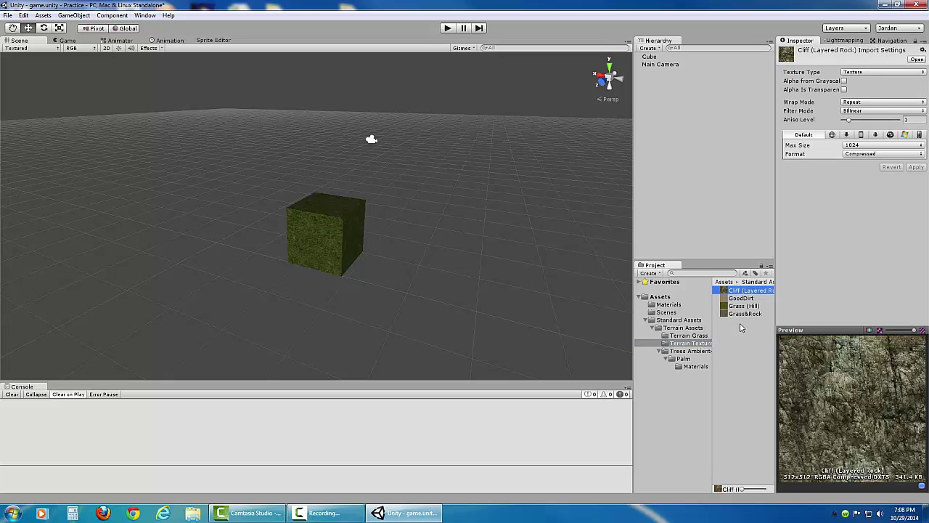
{"action": "left_click", "coordinate": [669, 305]}
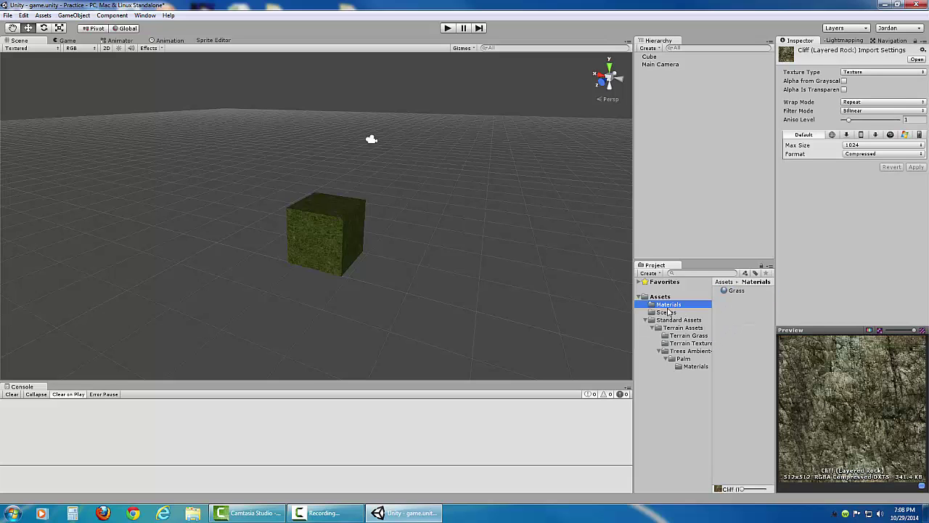